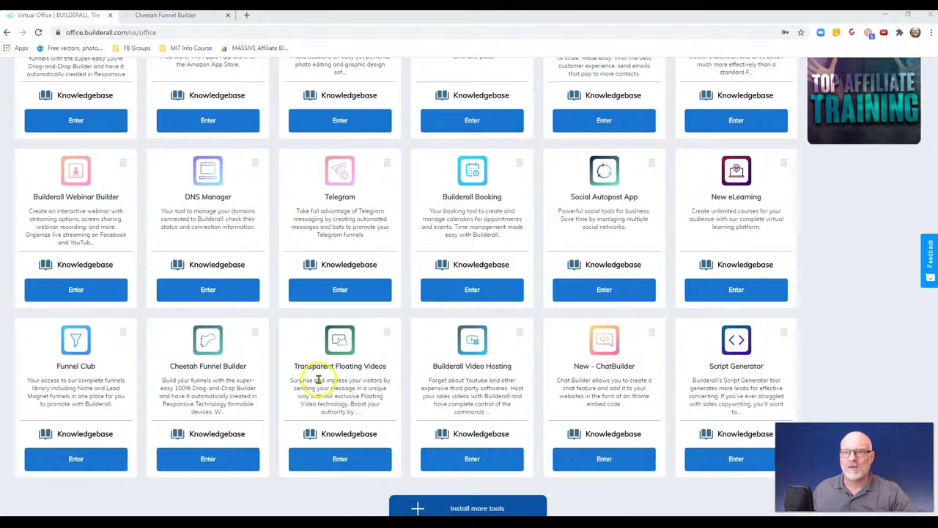
- Enter the Cheetah Funnel Builder tool and delete the existing TEST funnel
click(217, 457)
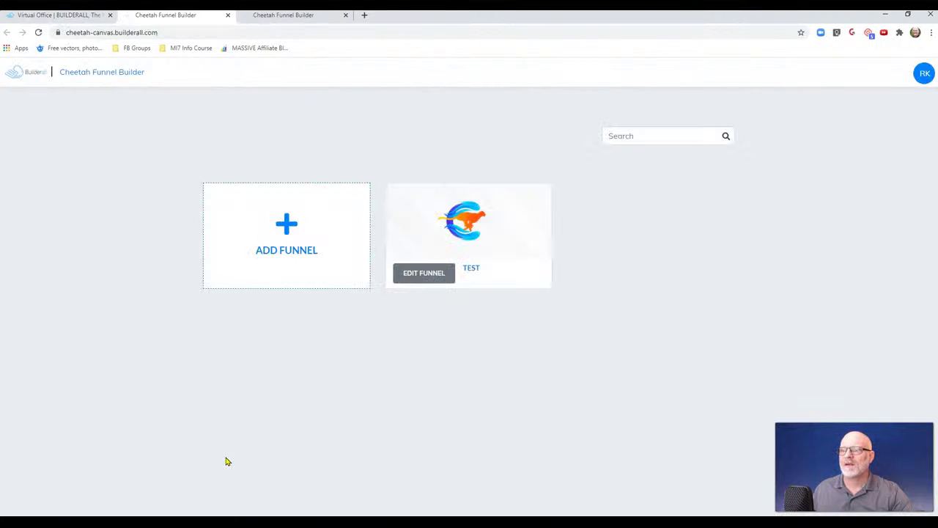
mouse_move(524, 237)
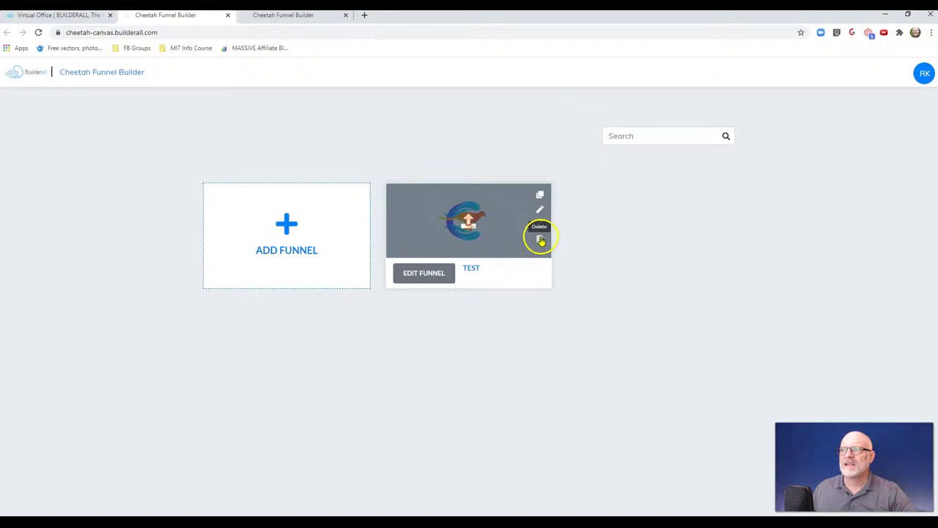
click(540, 240)
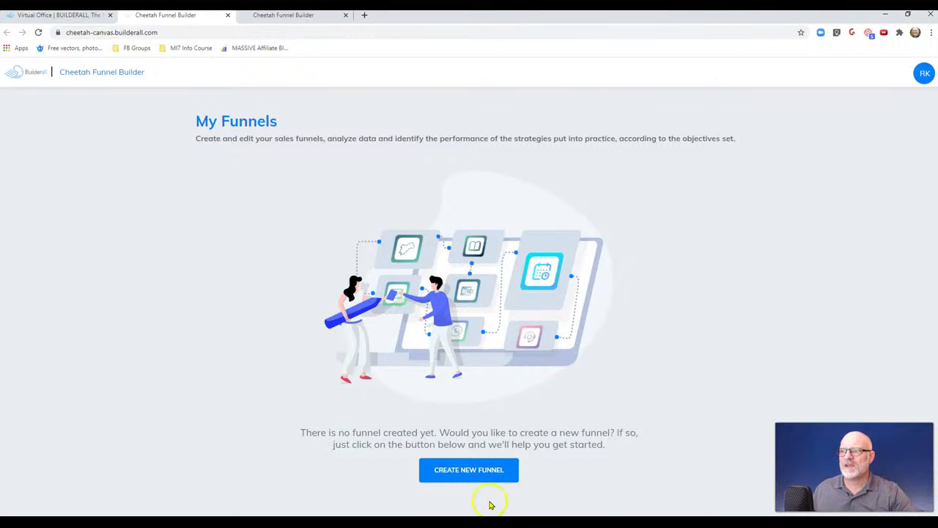
- Create a new funnel titled "test" using the White Theme Funnel theme
click(475, 477)
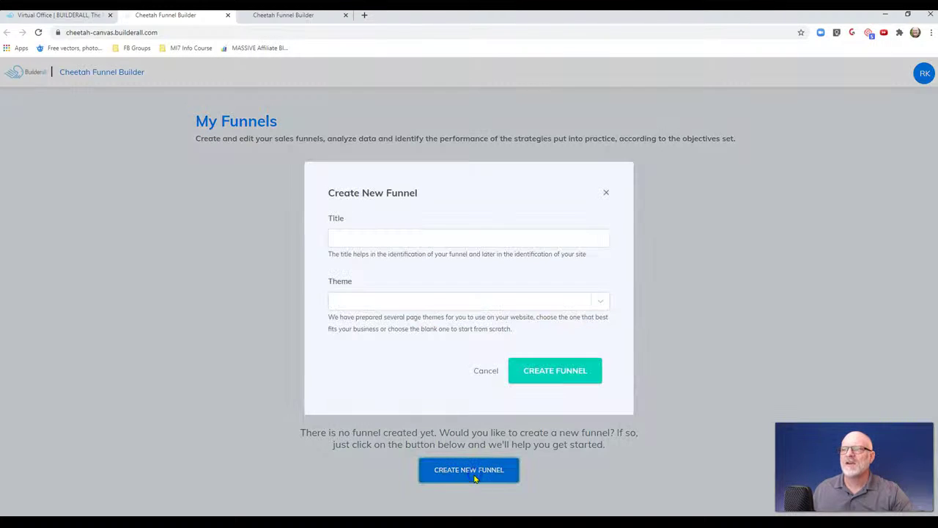
click(412, 242)
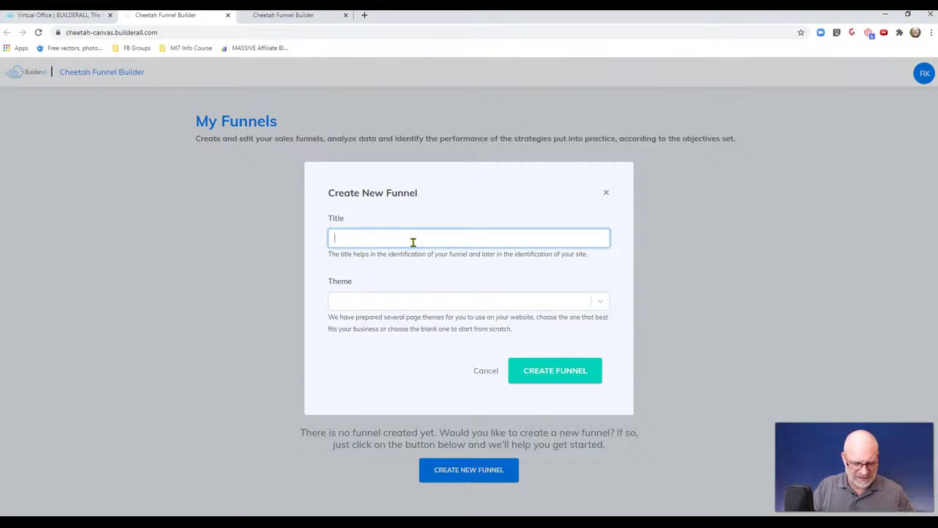
text(test)
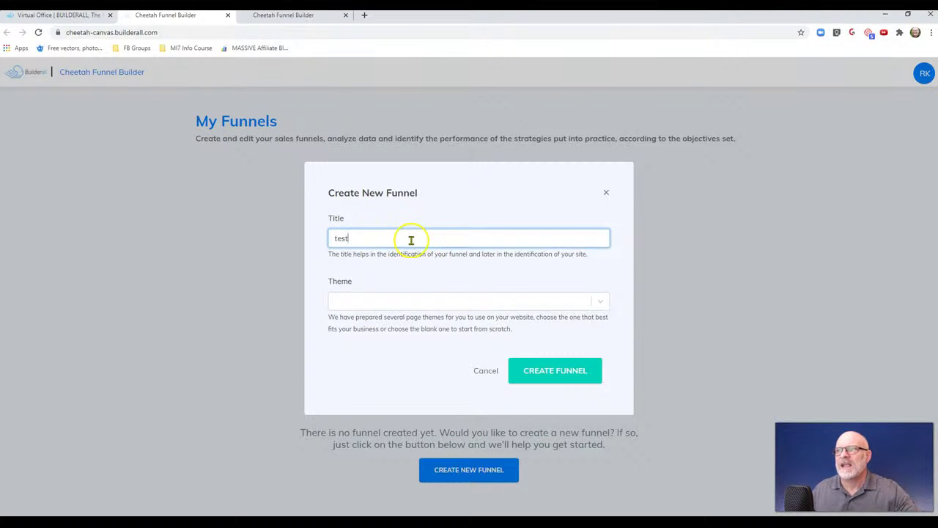
click(605, 304)
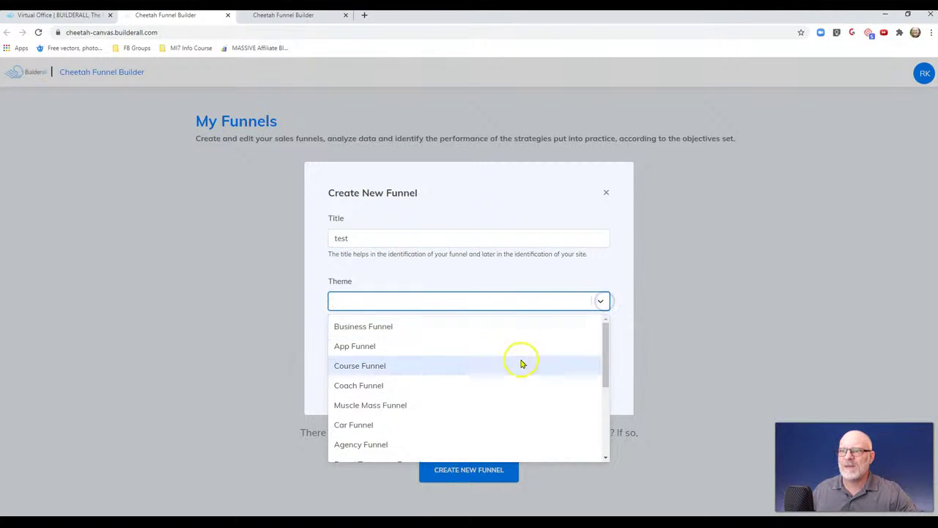
scroll(478, 385, down, 1)
scroll(477, 384, down, 2)
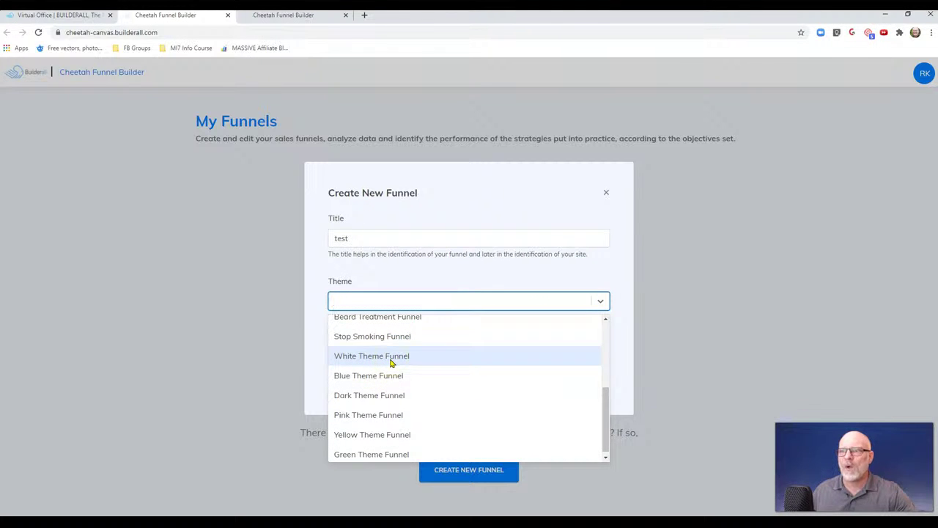
click(390, 362)
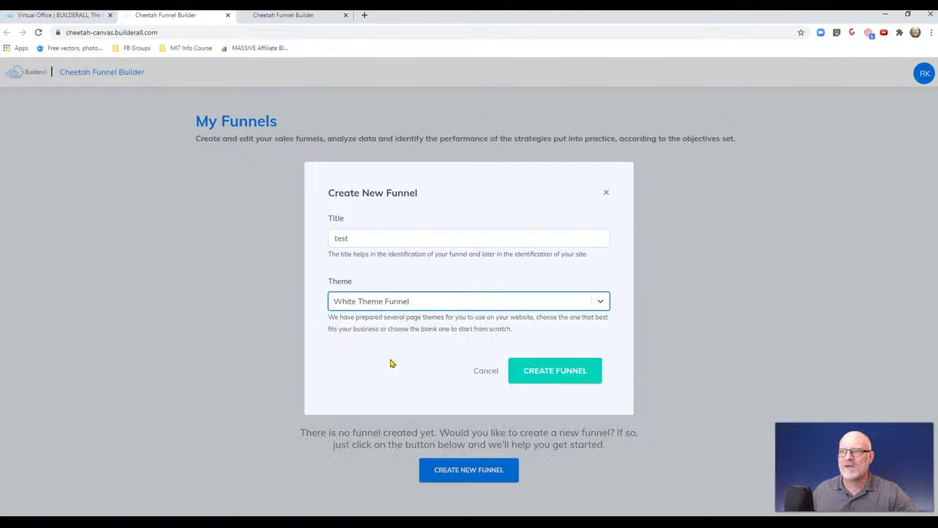
click(552, 377)
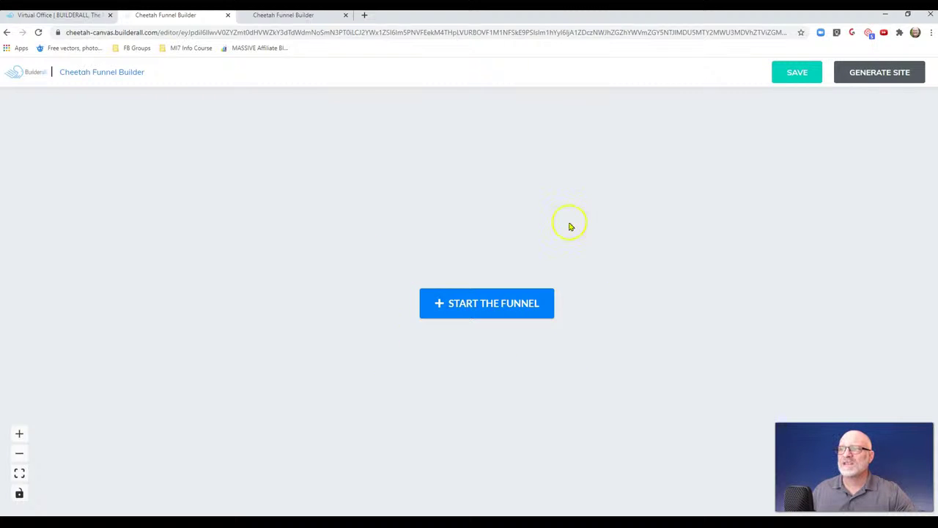
- Start the funnel from the Tripwire membership blueprint in the Membership / Info-products category
click(484, 306)
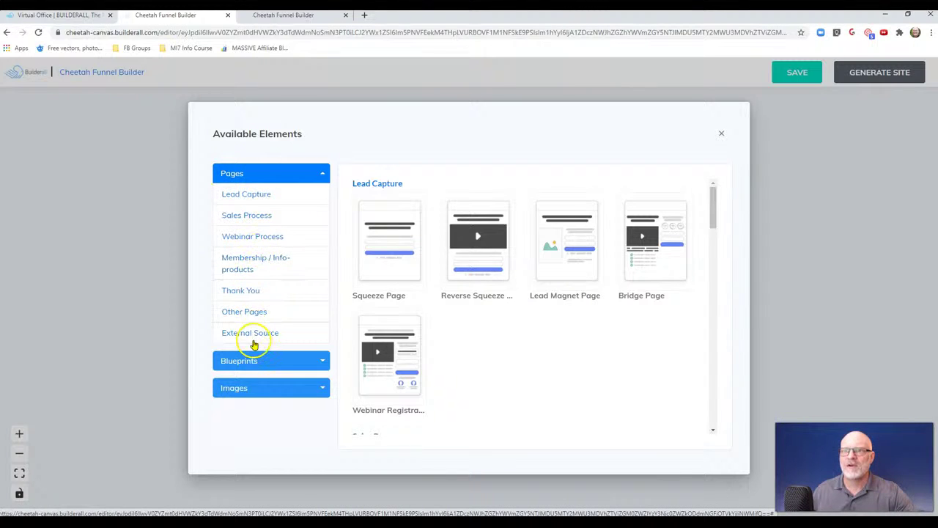
click(254, 362)
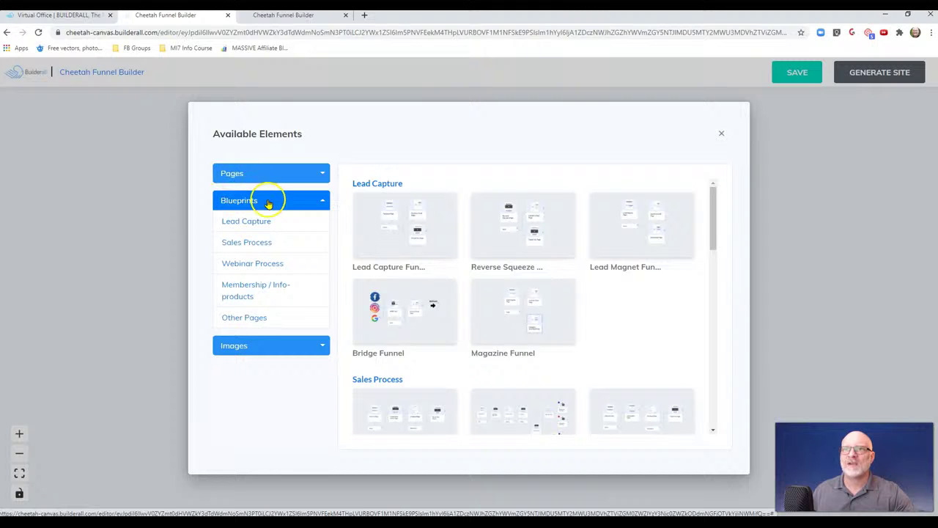
click(257, 297)
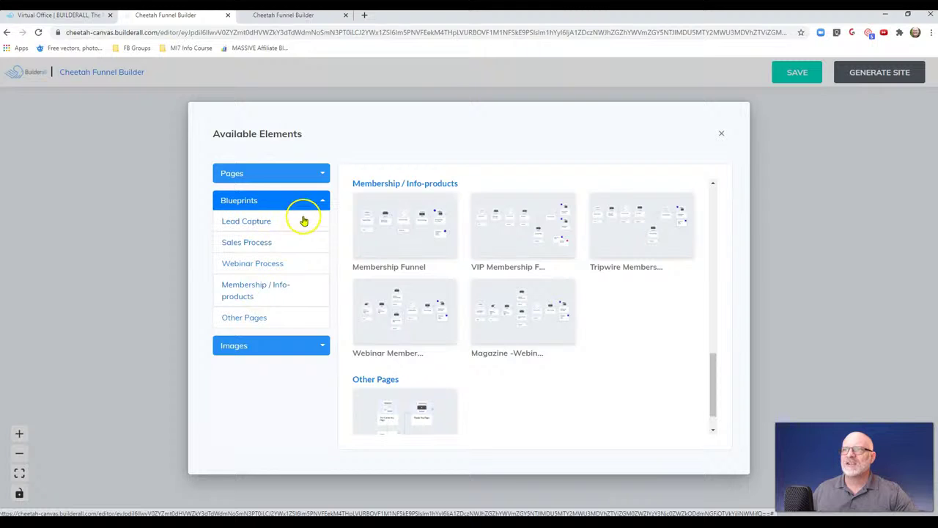
click(641, 233)
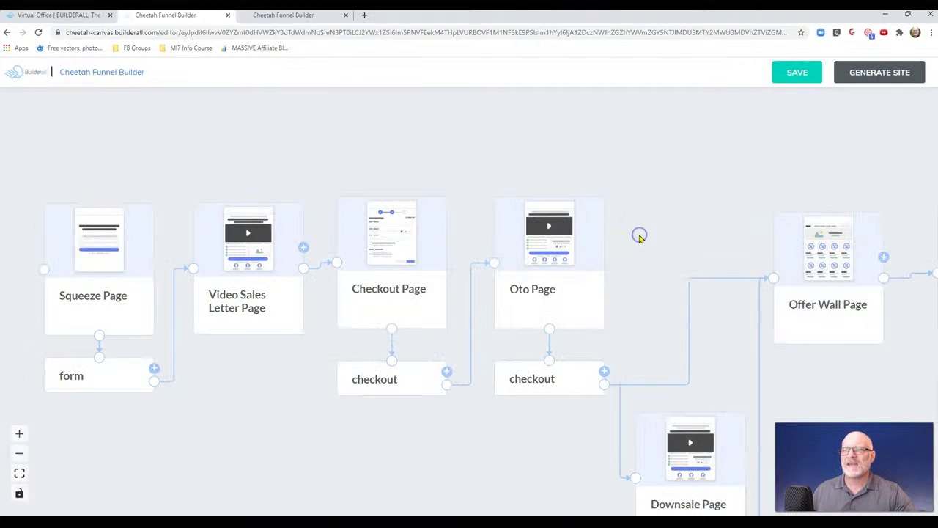
- Mark the Squeeze Page as the funnel's home page and open its popup settings
click(20, 453)
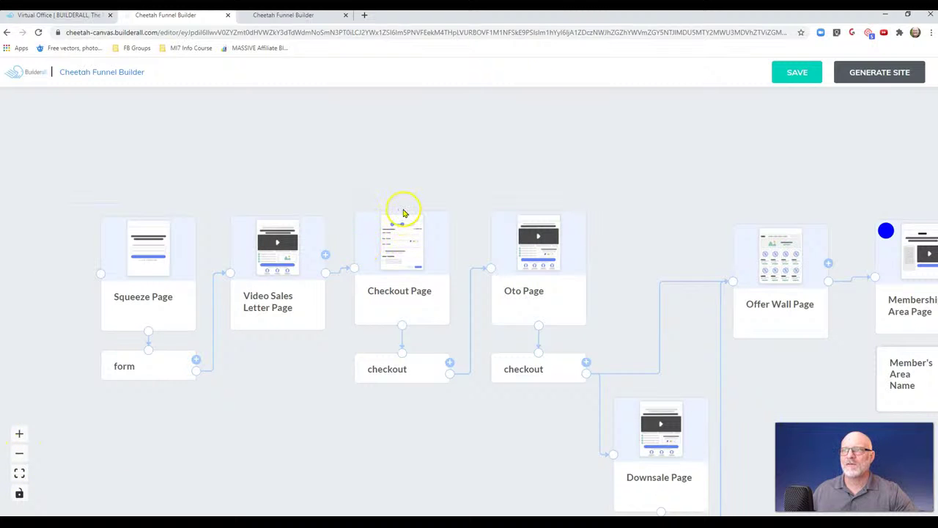
drag(399, 184, 329, 94)
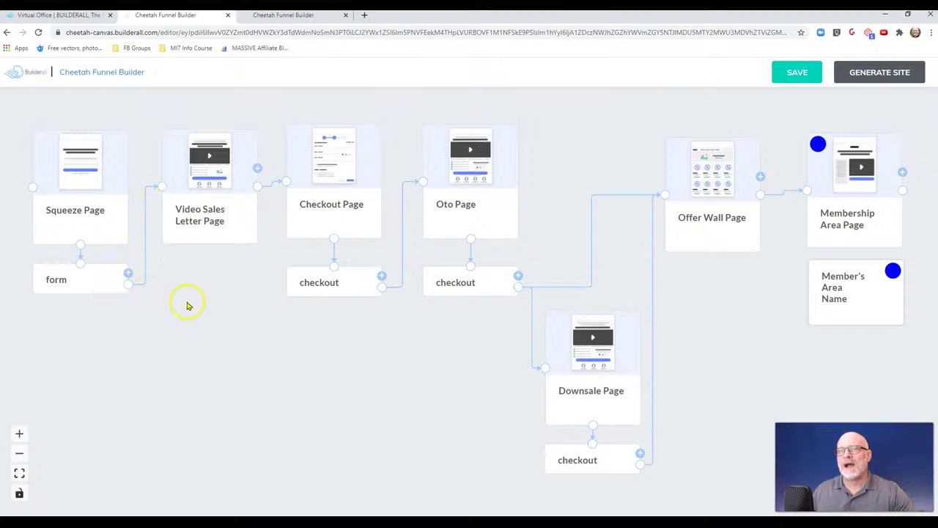
drag(192, 303, 184, 281)
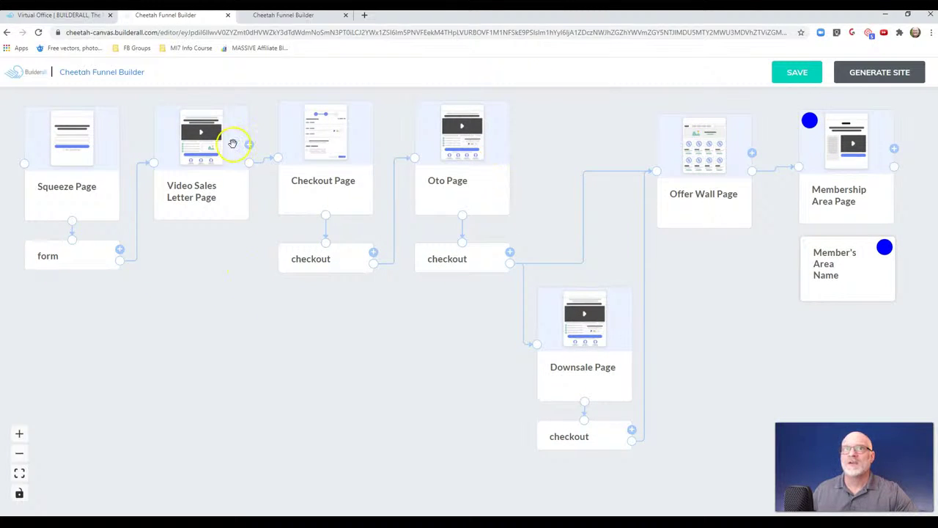
click(96, 189)
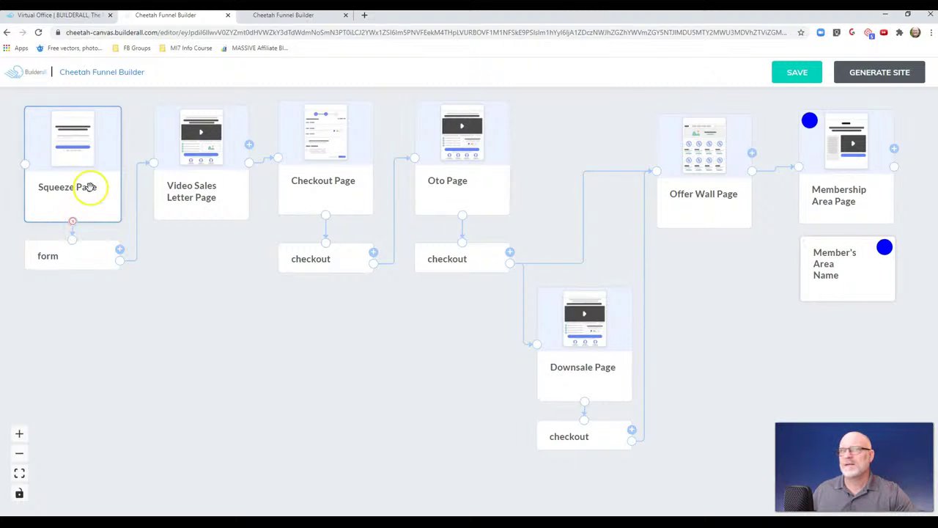
click(75, 186)
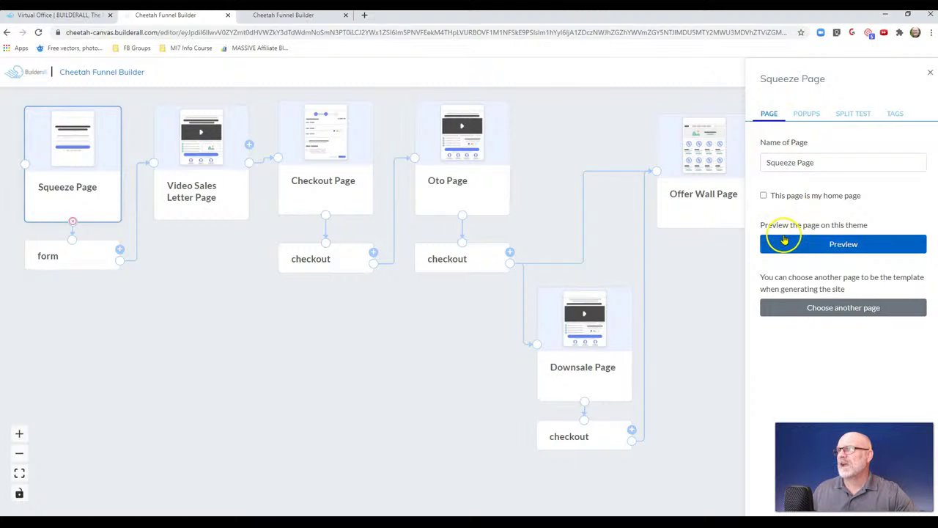
click(764, 195)
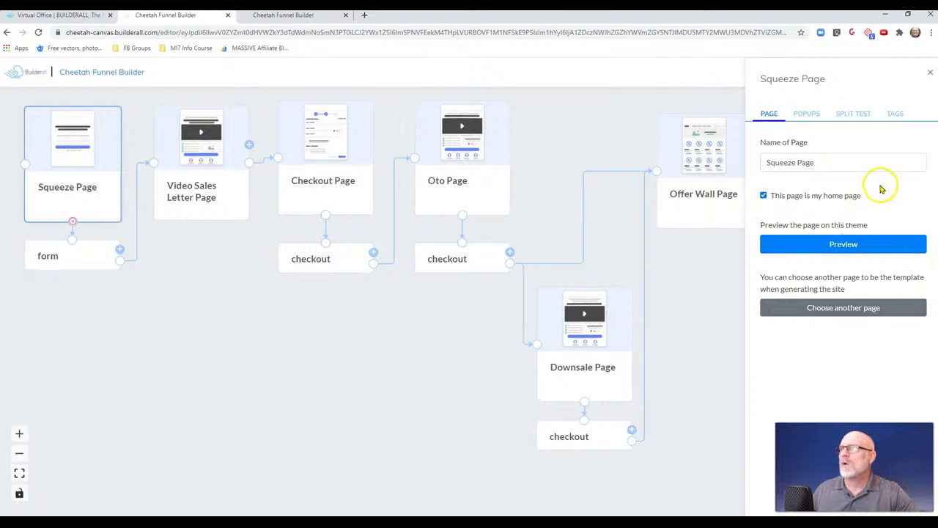
click(806, 115)
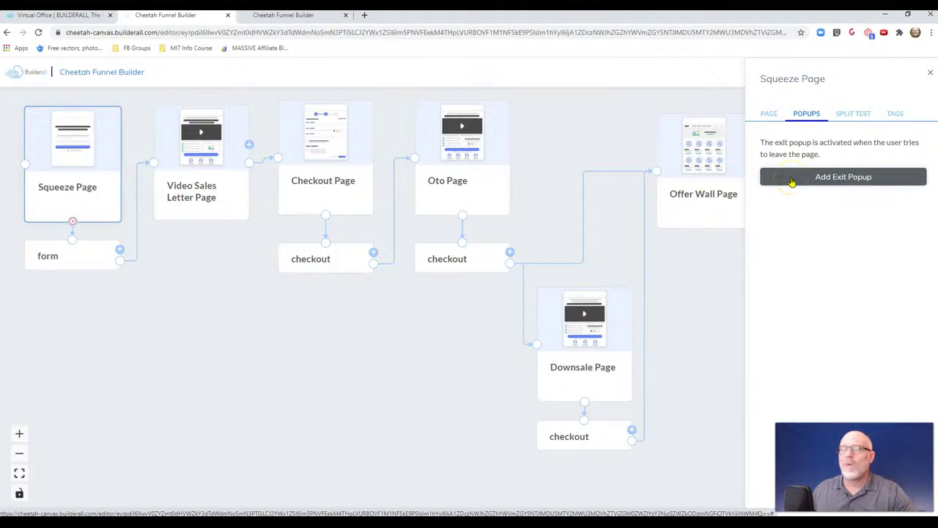
- Visit floridarealestatelicenseexams.com in a new browser tab, trigger its exit popup as an example, and close the popup and the site
click(365, 16)
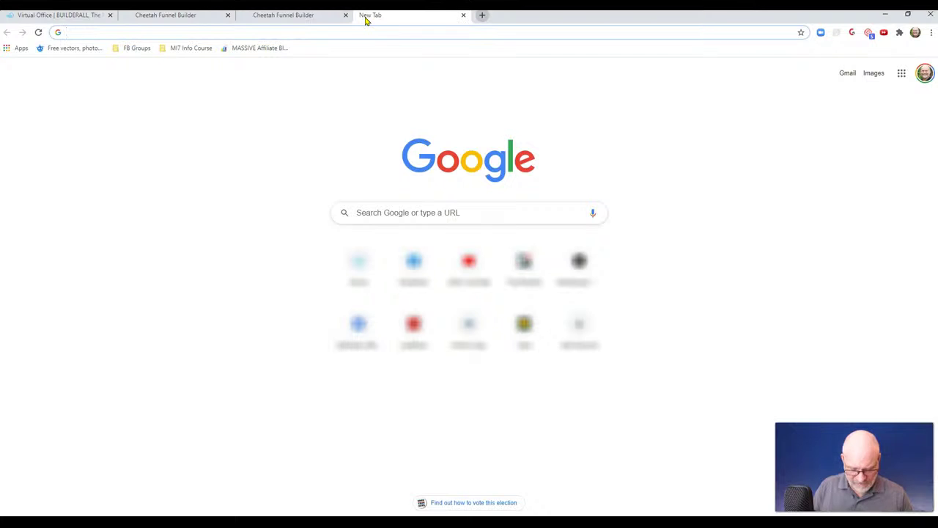
text(flo)
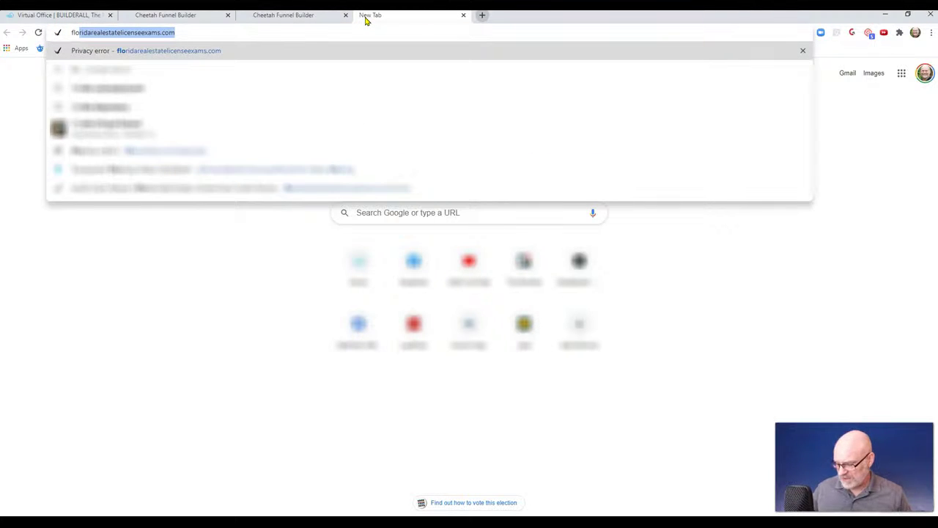
key(Return)
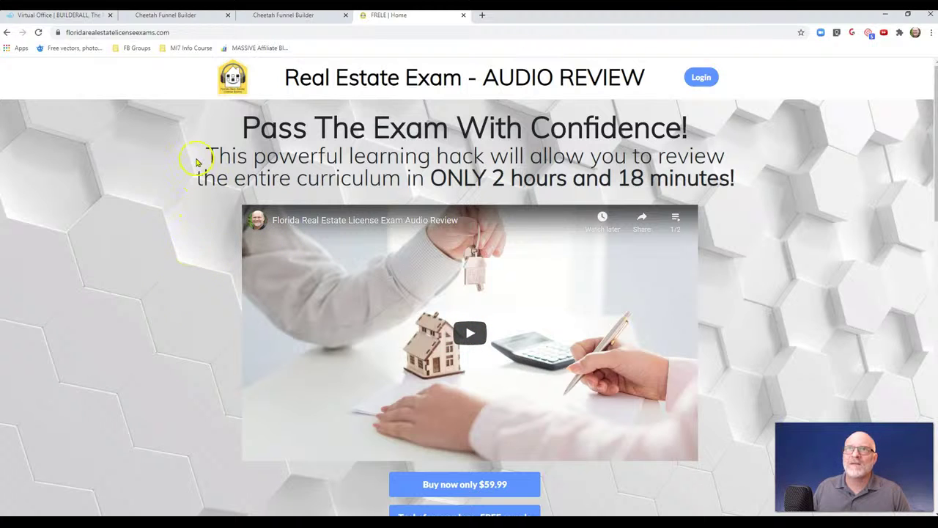
mouse_move(199, 27)
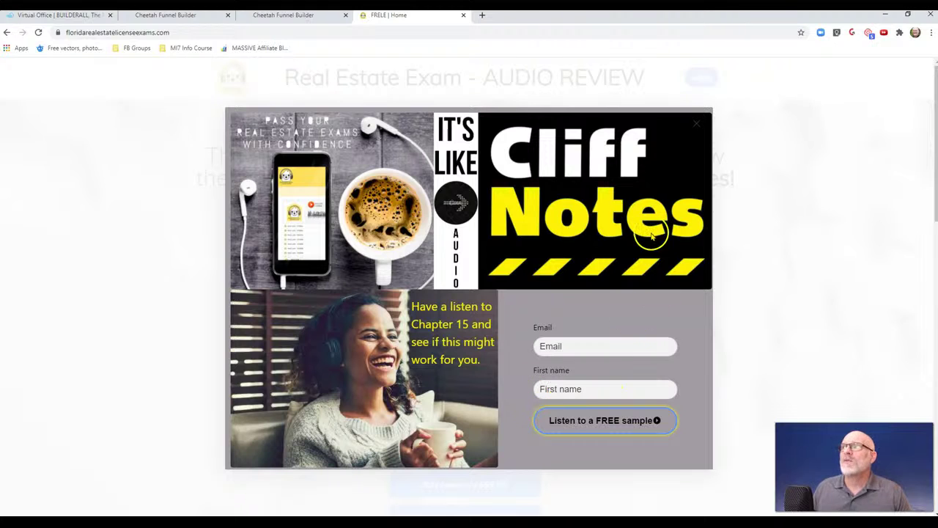
click(696, 123)
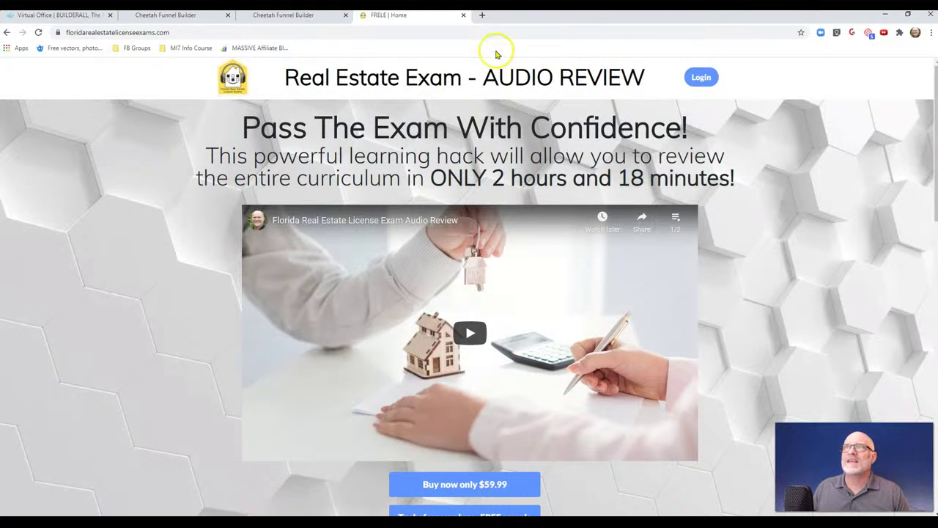
click(463, 15)
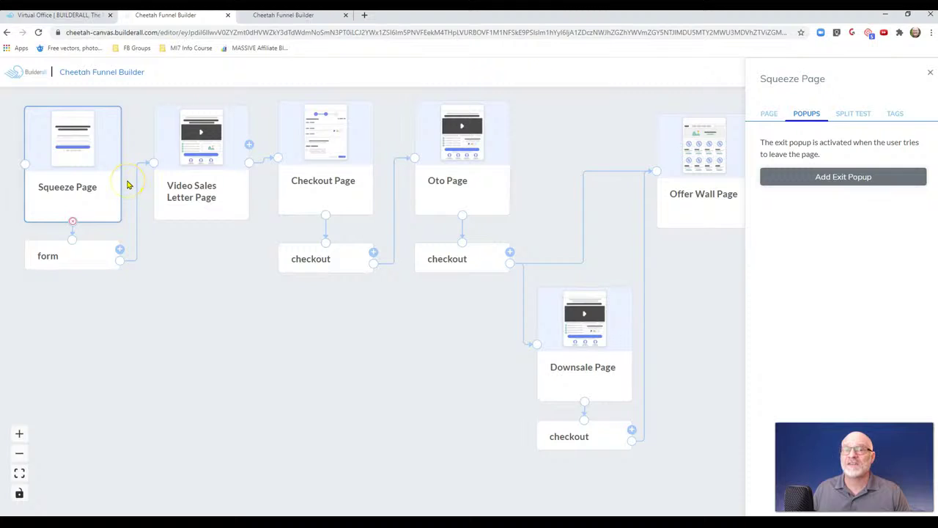
- Add an exit popup to the Squeeze Page and place its block below the page's form block
click(822, 177)
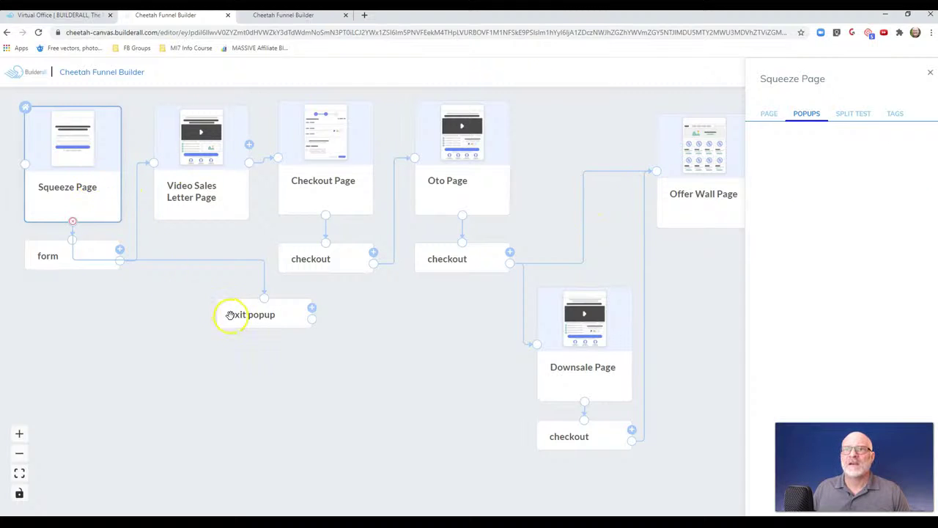
drag(236, 315, 95, 345)
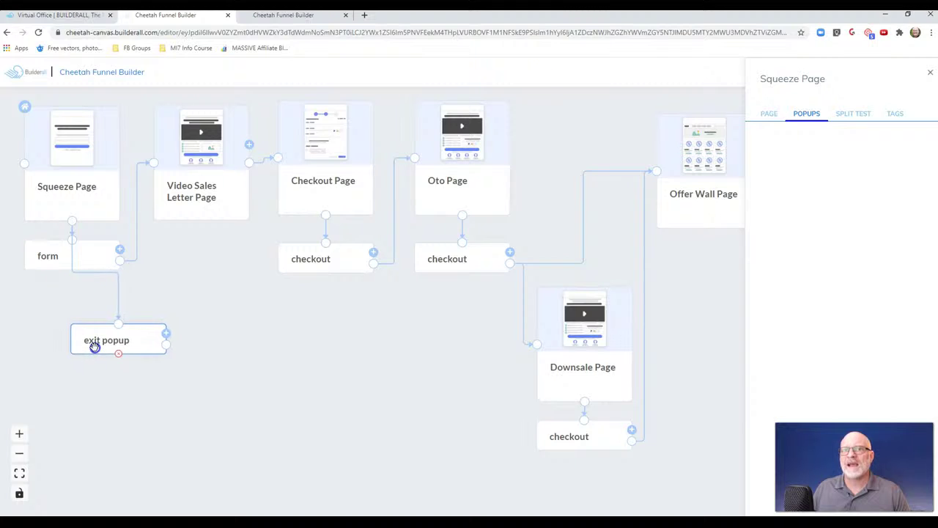
- Set the exit popup's type to Opt In Popup in its settings
click(136, 342)
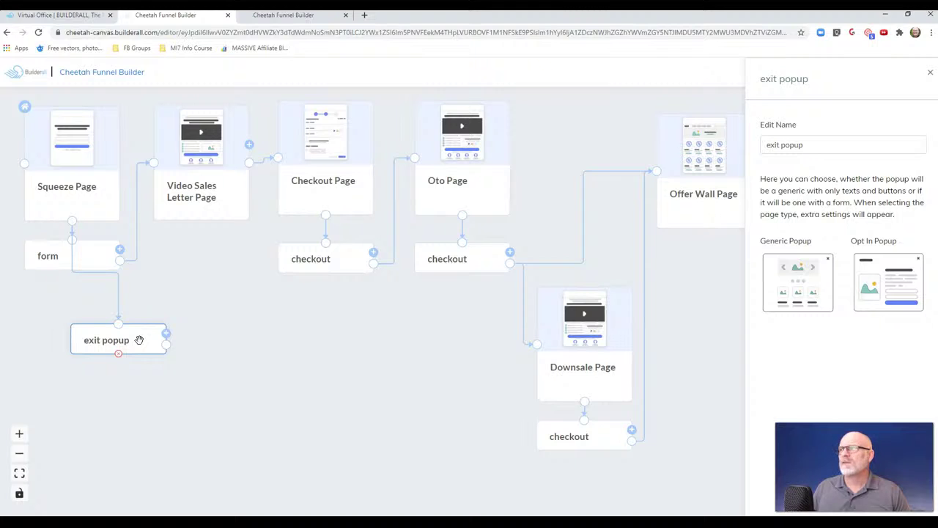
click(204, 184)
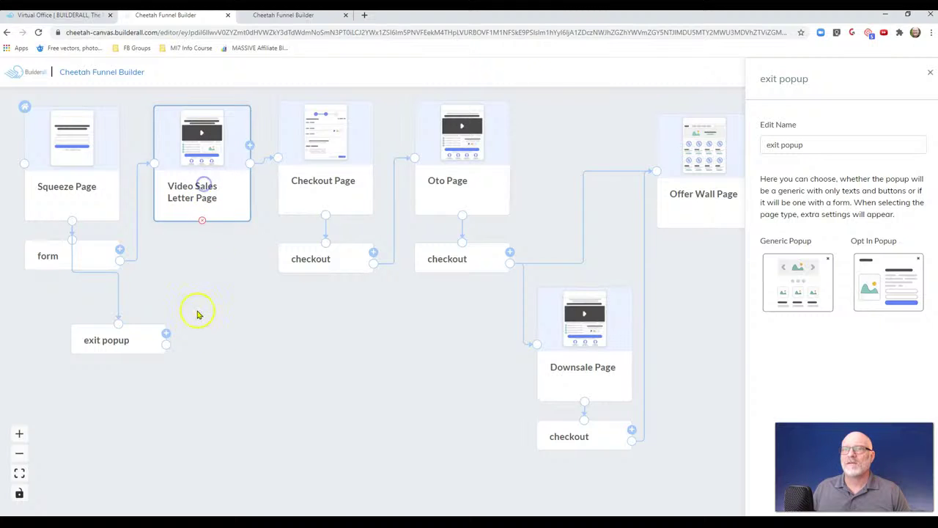
click(929, 72)
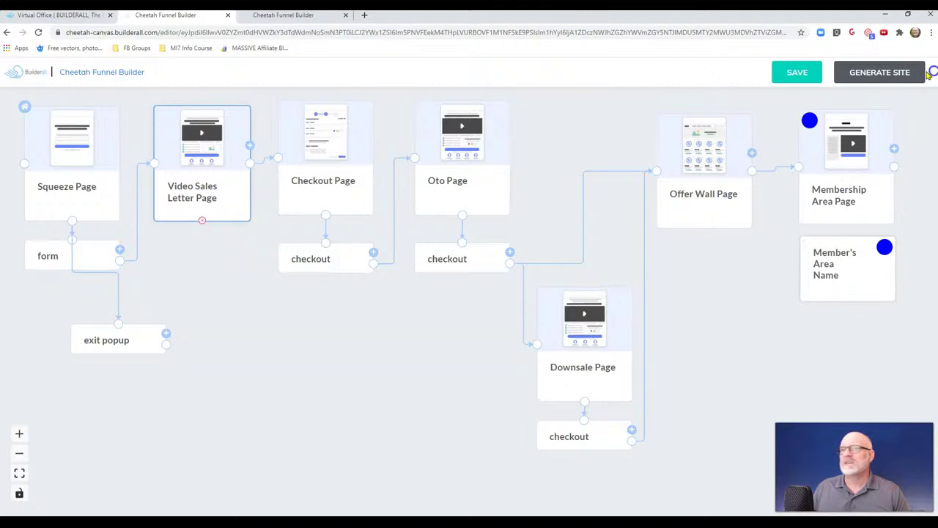
click(110, 342)
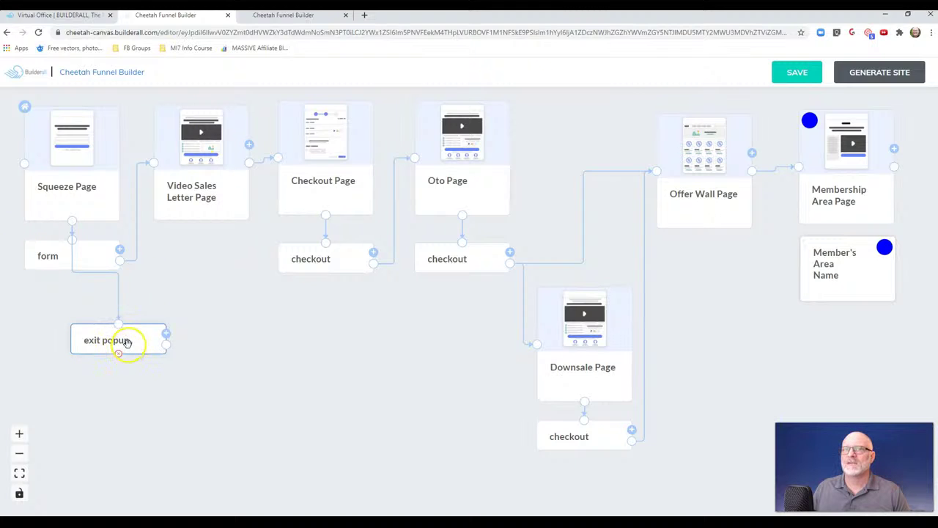
click(128, 343)
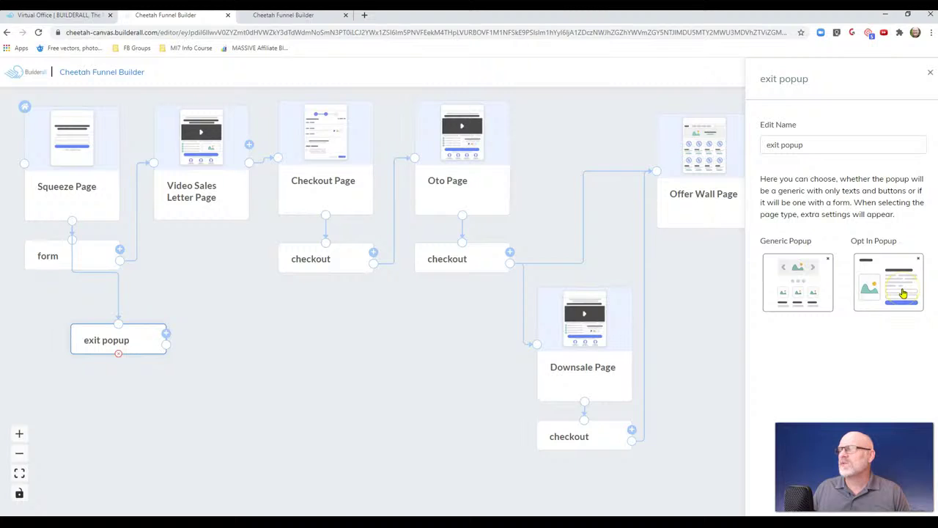
click(904, 293)
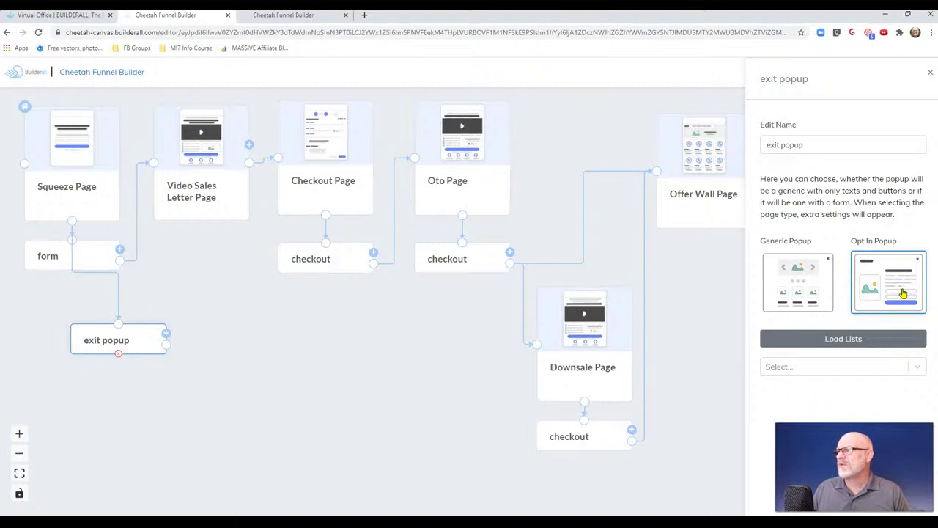
- Load the mailing lists for the exit popup and select the BA Affiliates list
click(800, 342)
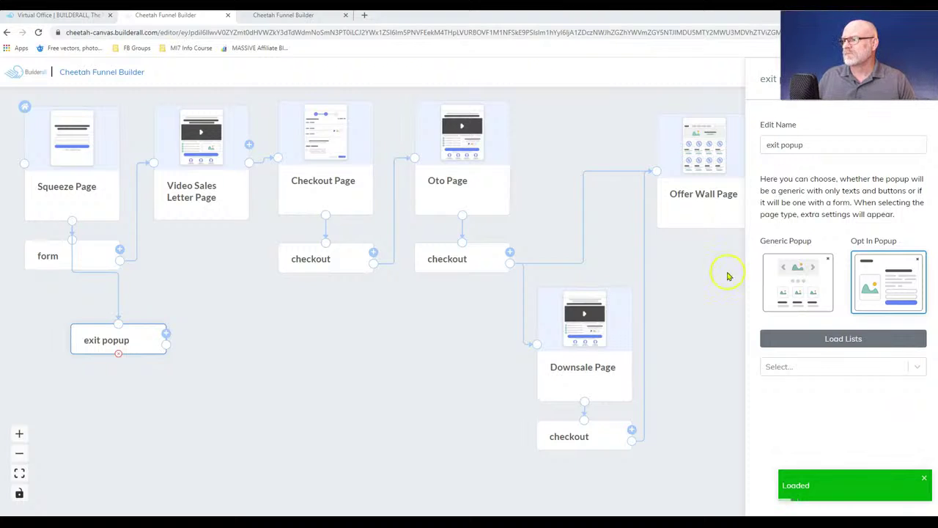
click(916, 367)
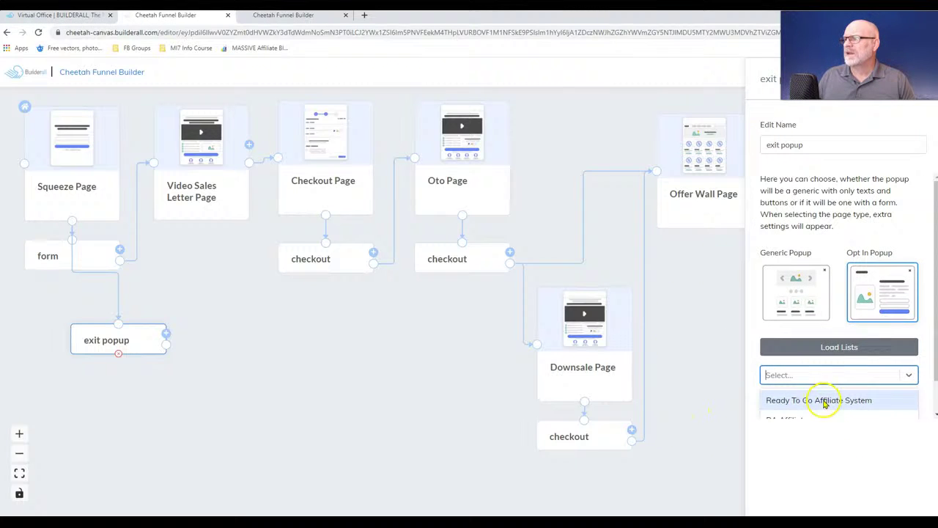
click(908, 375)
click(917, 367)
scroll(876, 390, down, 1)
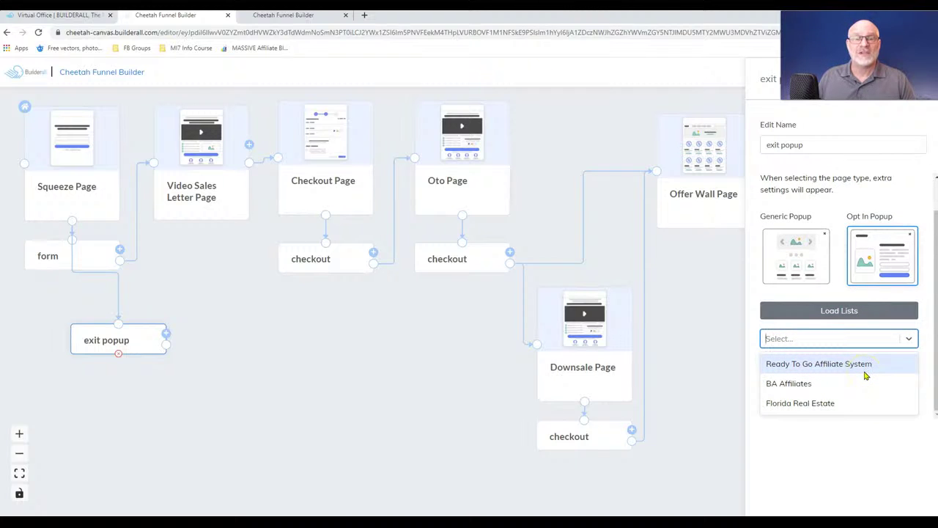
click(775, 388)
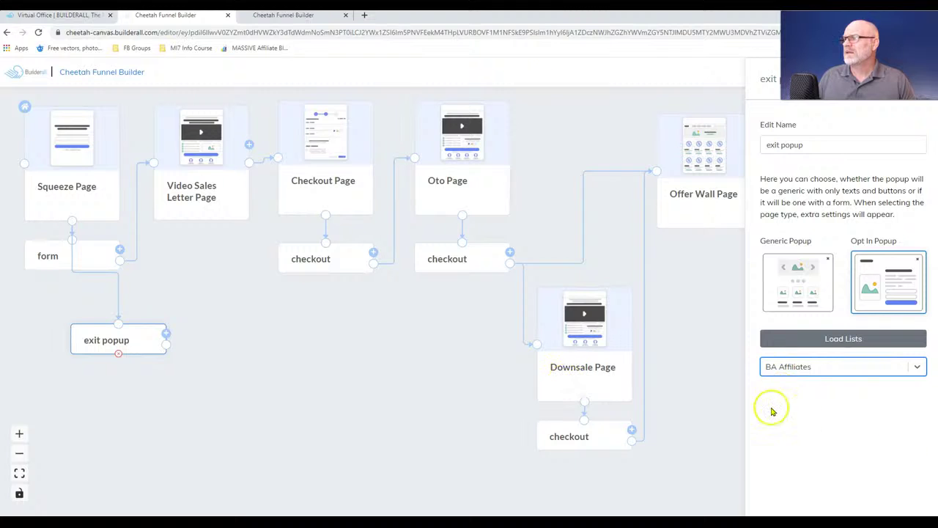
click(838, 367)
click(827, 368)
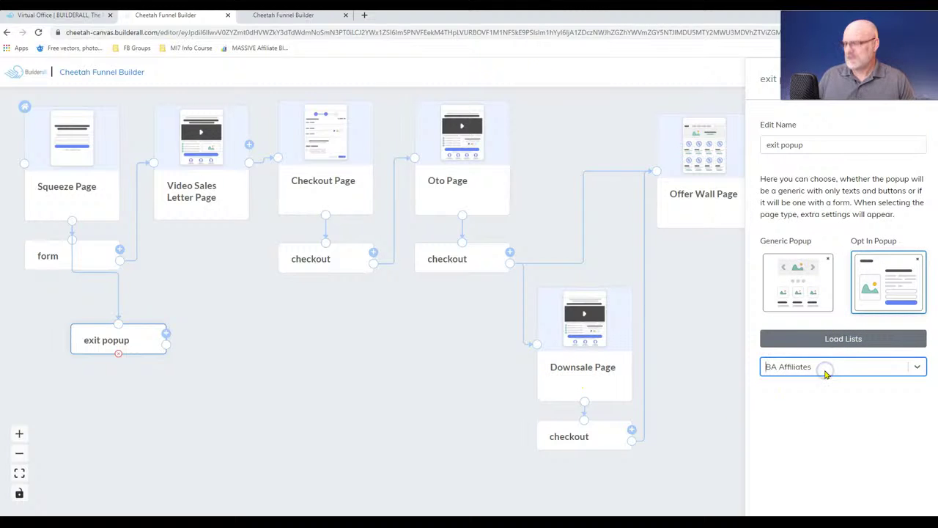
- Close the exit popup's settings, save the funnel, and shift the exit popup block down and left on the canvas
scroll(730, 320, up, 3)
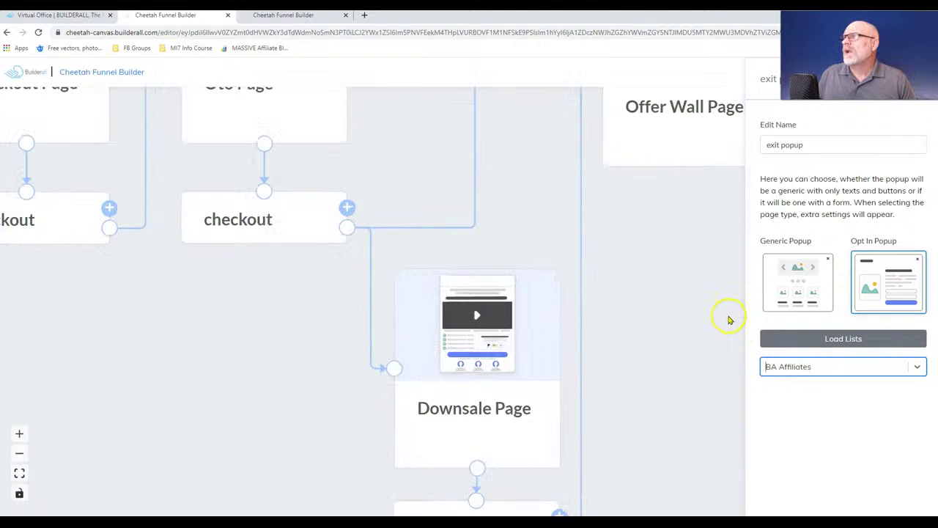
scroll(730, 320, down, 4)
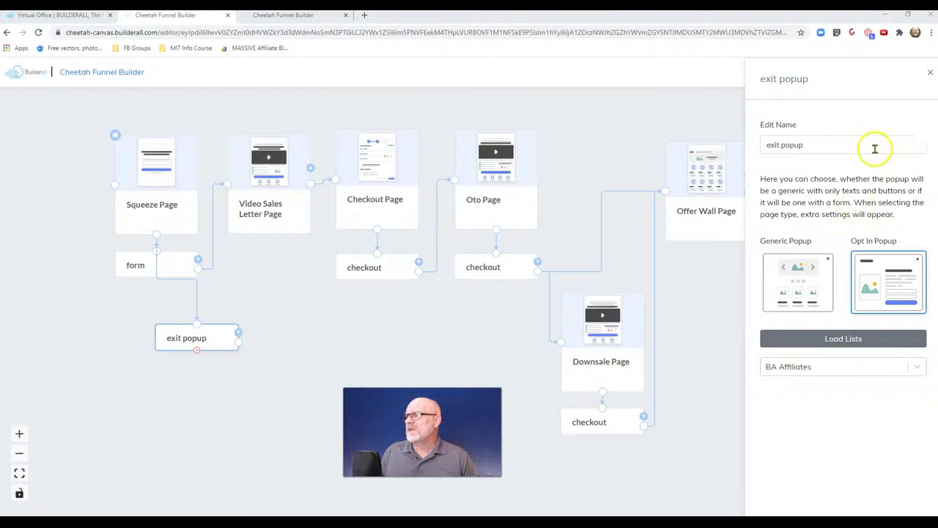
click(930, 71)
click(797, 73)
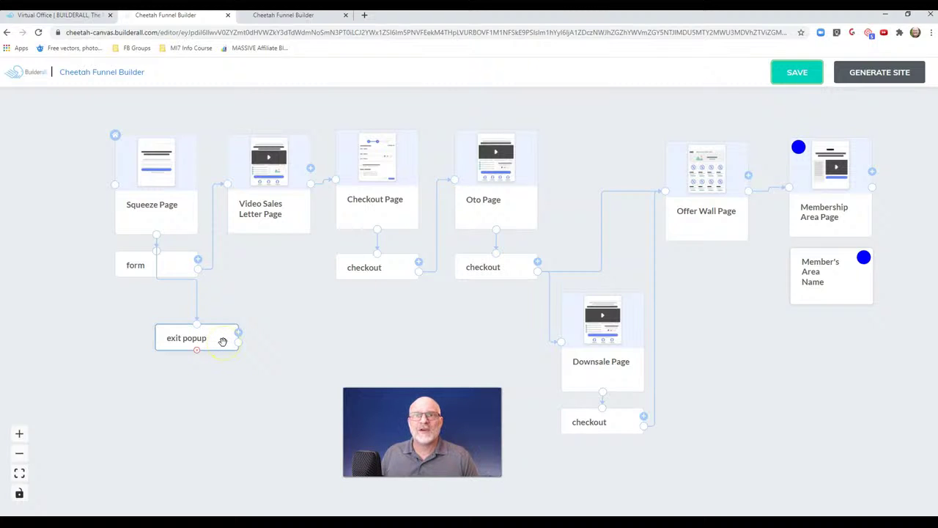
drag(223, 341, 176, 362)
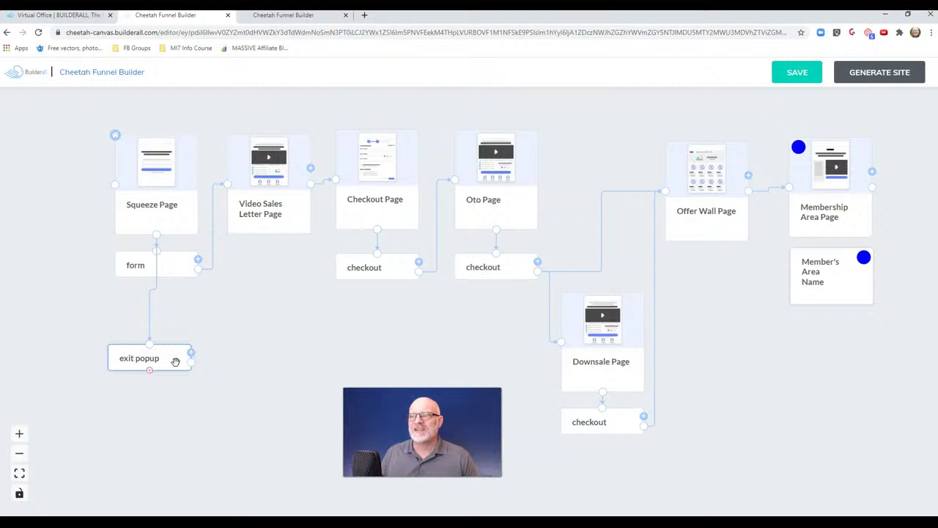
click(181, 361)
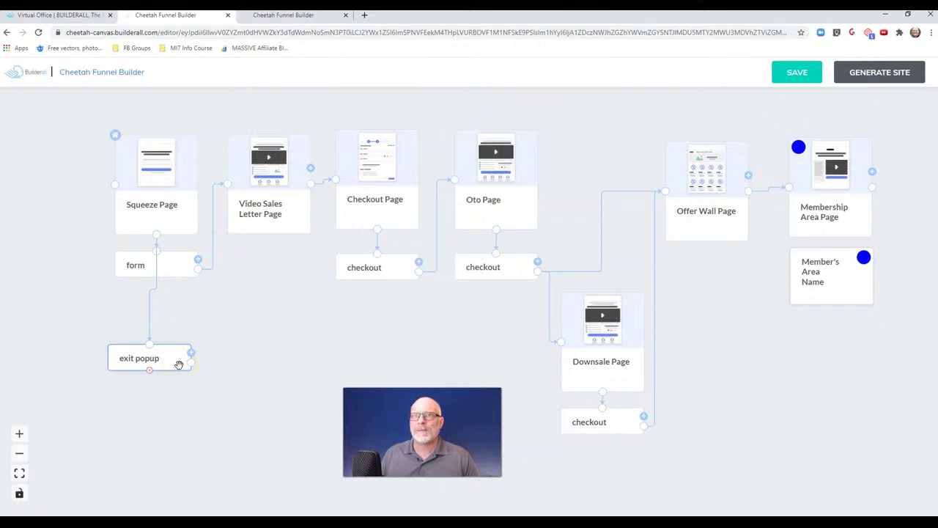
- Open the settings of the Squeeze Page's form block and move the block slightly down and left
click(125, 268)
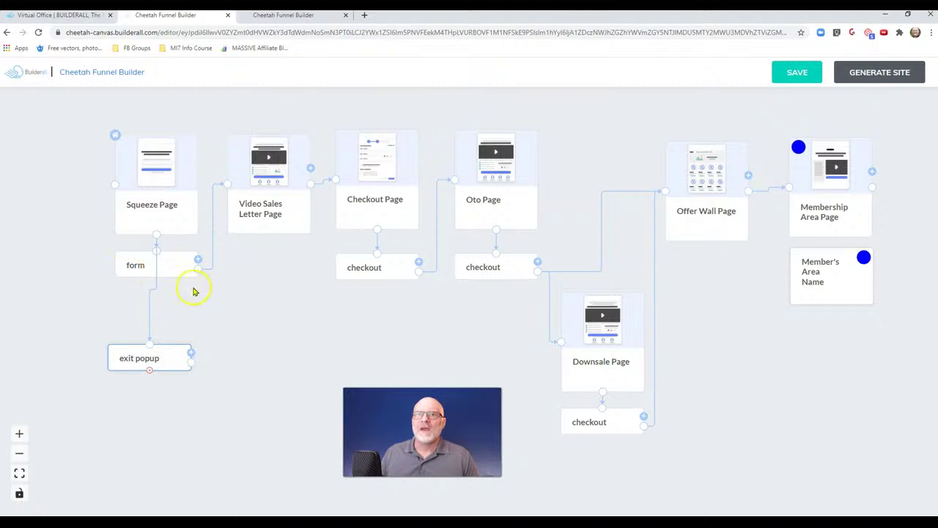
click(128, 266)
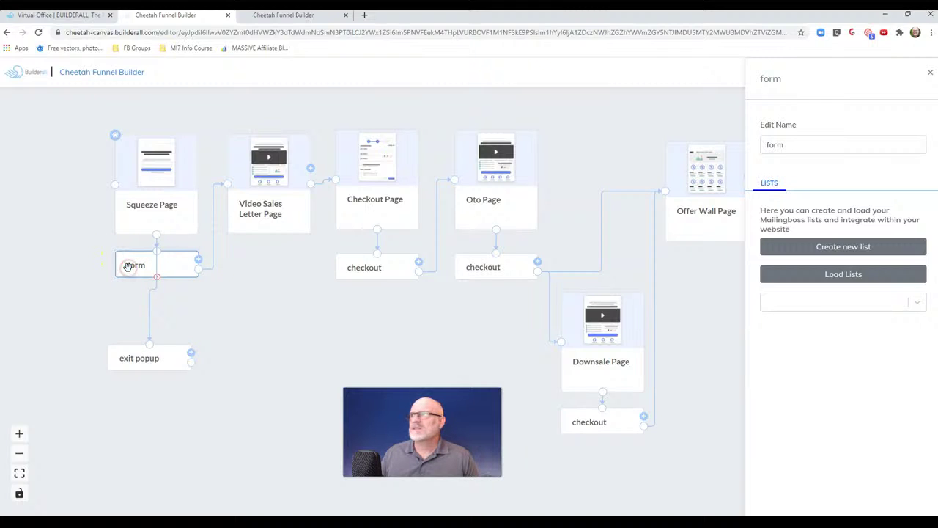
click(152, 266)
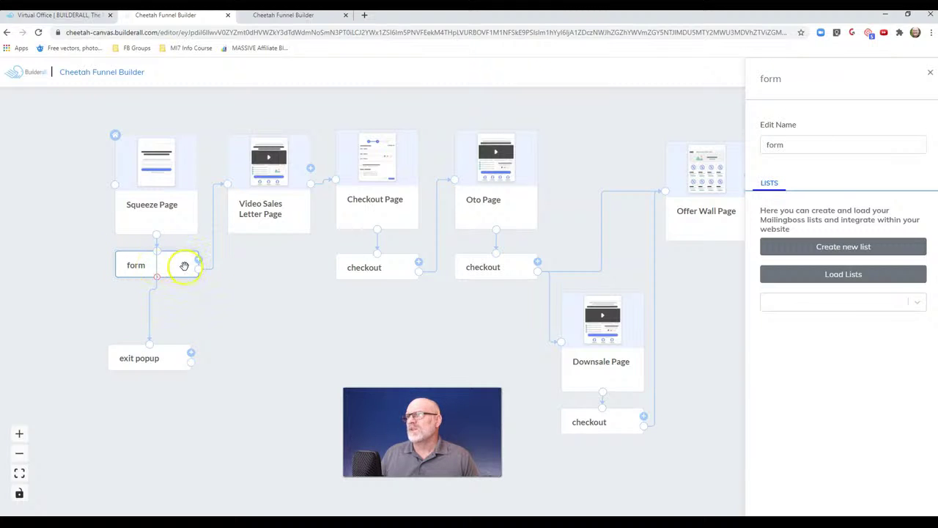
drag(168, 266, 128, 289)
click(162, 347)
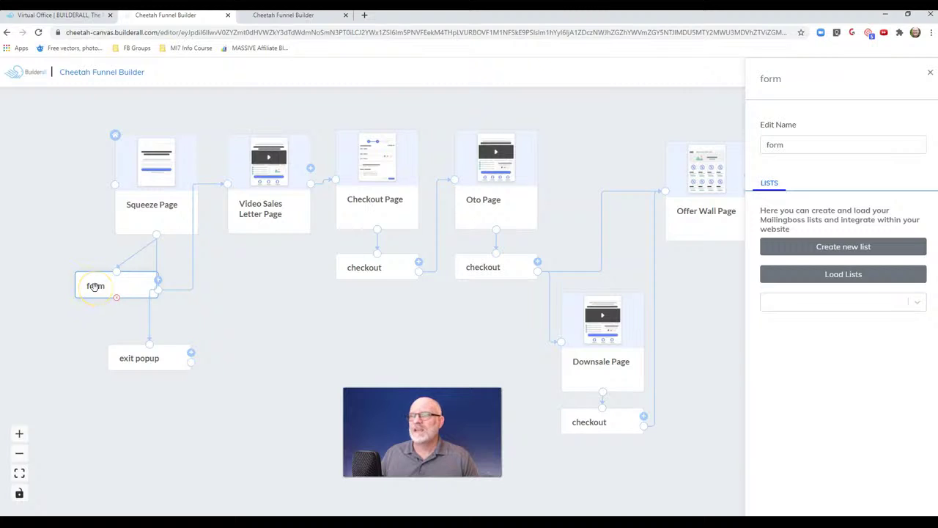
- Rename the form block as squzpgoptin and call up the creation of a new mailing list for it
click(799, 145)
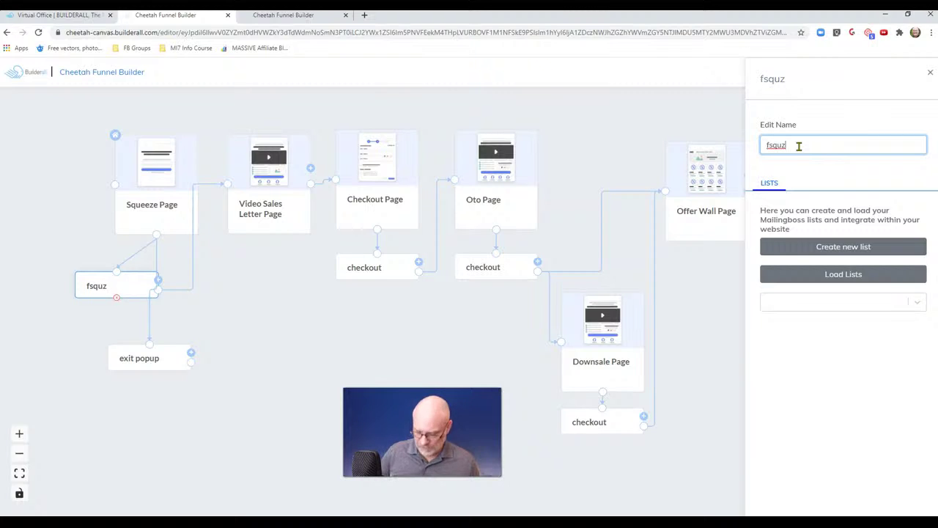
key(BackSpace)
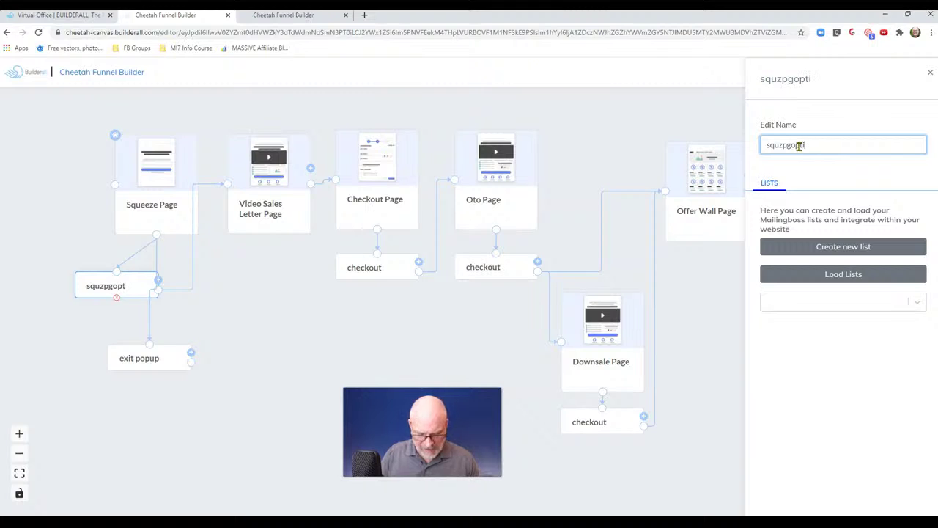
click(775, 183)
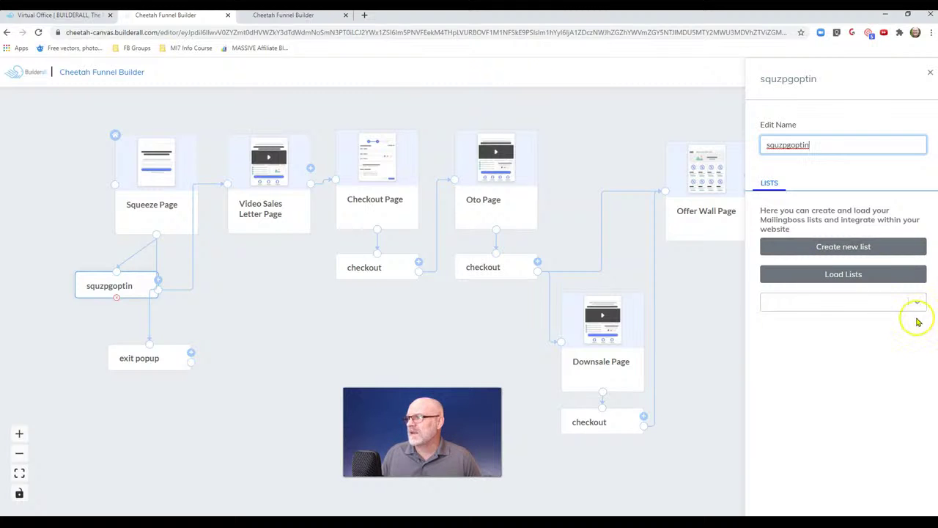
click(872, 250)
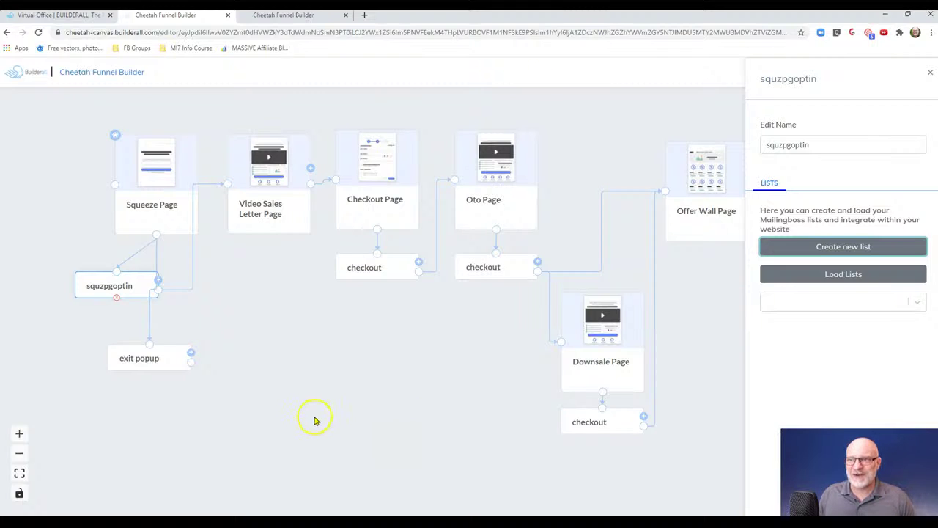
- Close the form's settings and move the squzpgoptin block up and left, just below the Squeeze Page
click(930, 72)
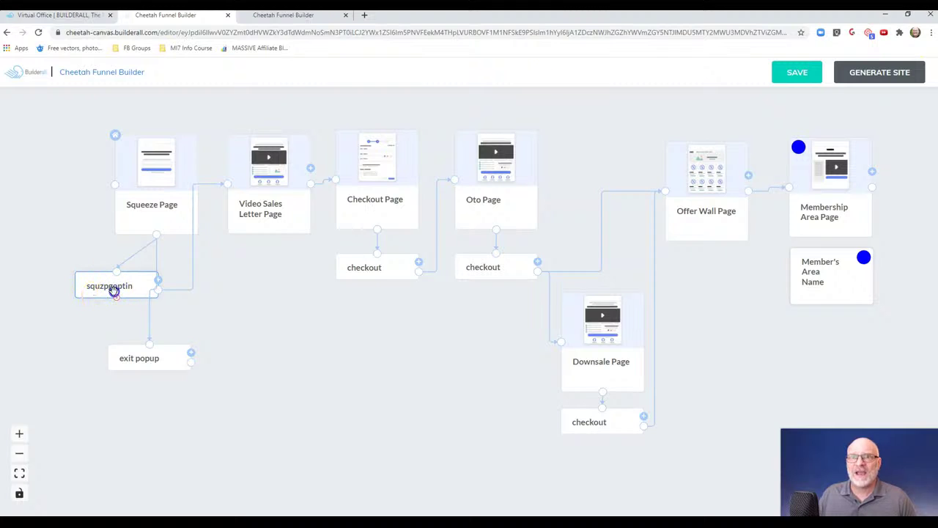
drag(113, 289, 109, 268)
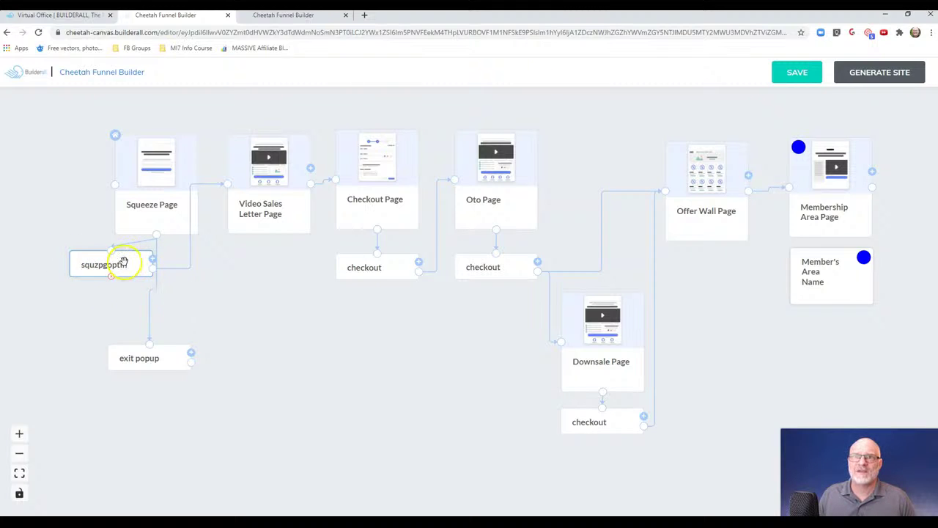
drag(119, 261, 107, 261)
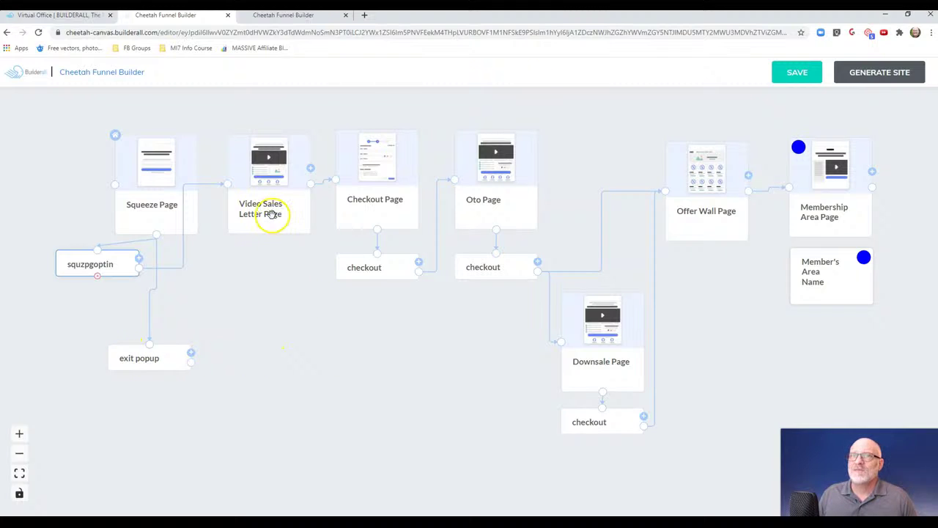
- Create a split test for the Squeeze Page and move the page's block up and left on the canvas
click(163, 195)
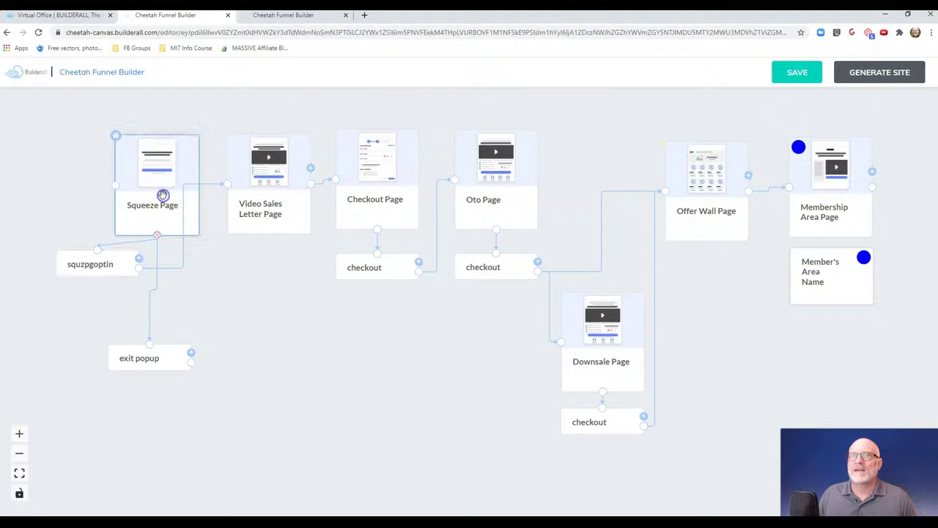
click(163, 195)
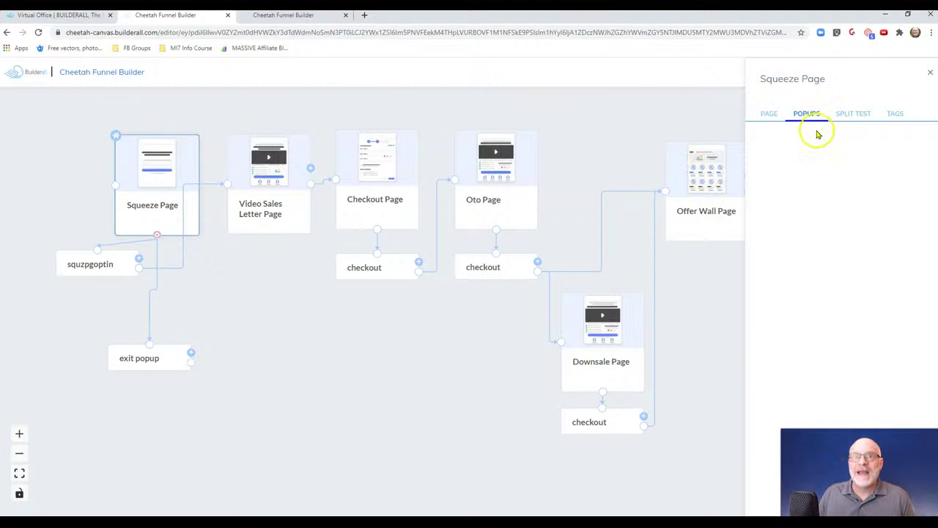
click(863, 115)
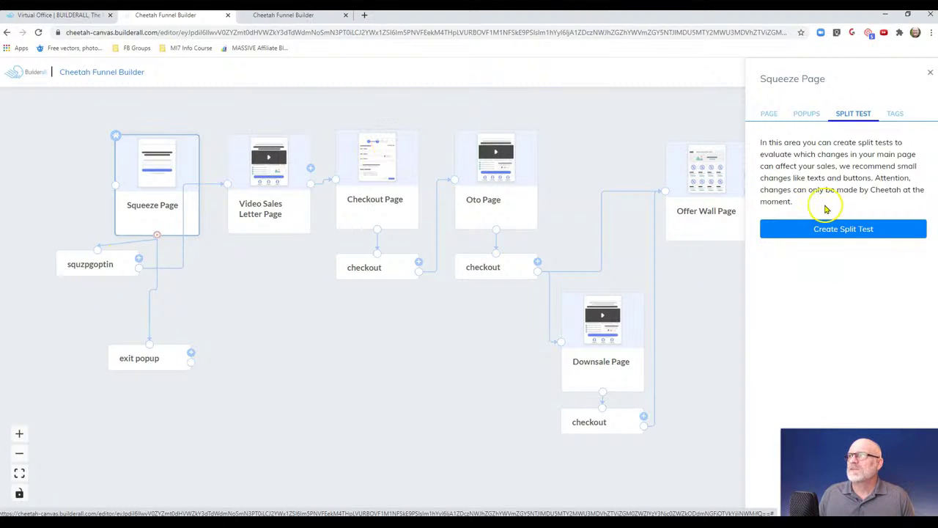
click(845, 233)
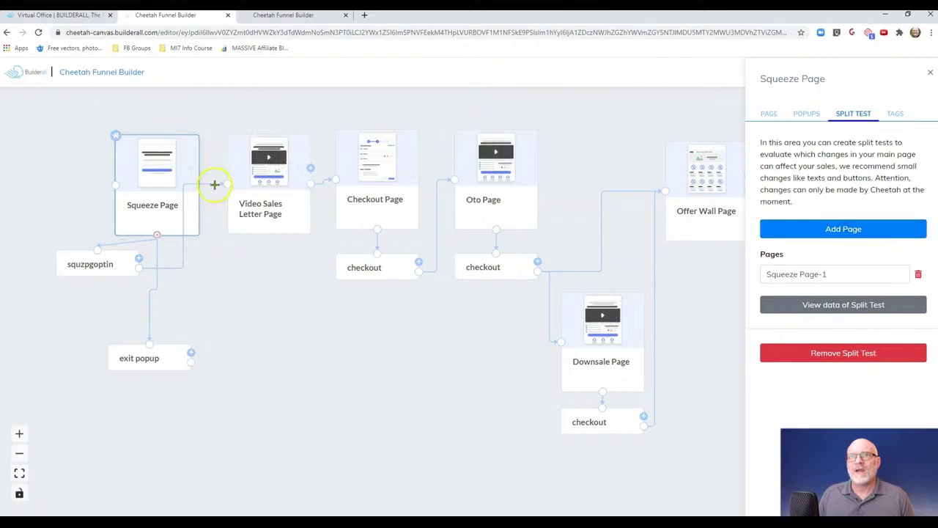
click(245, 337)
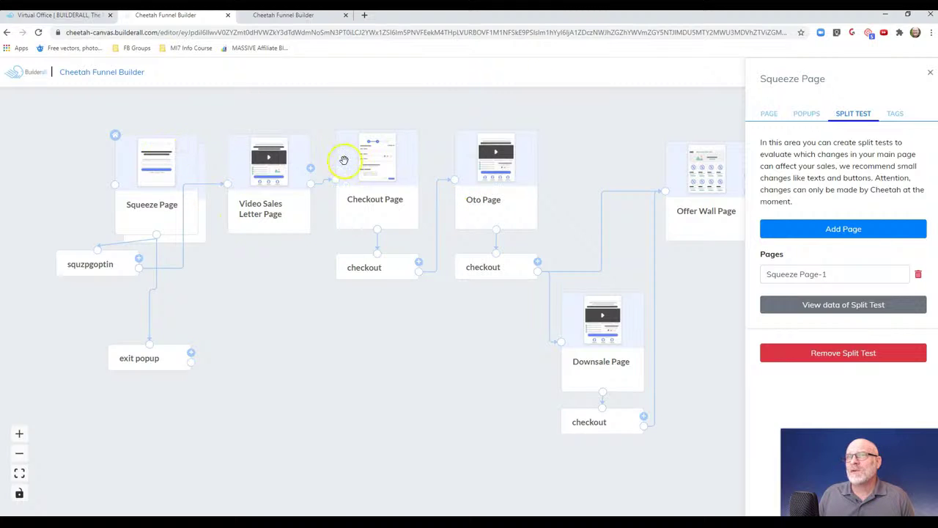
click(262, 162)
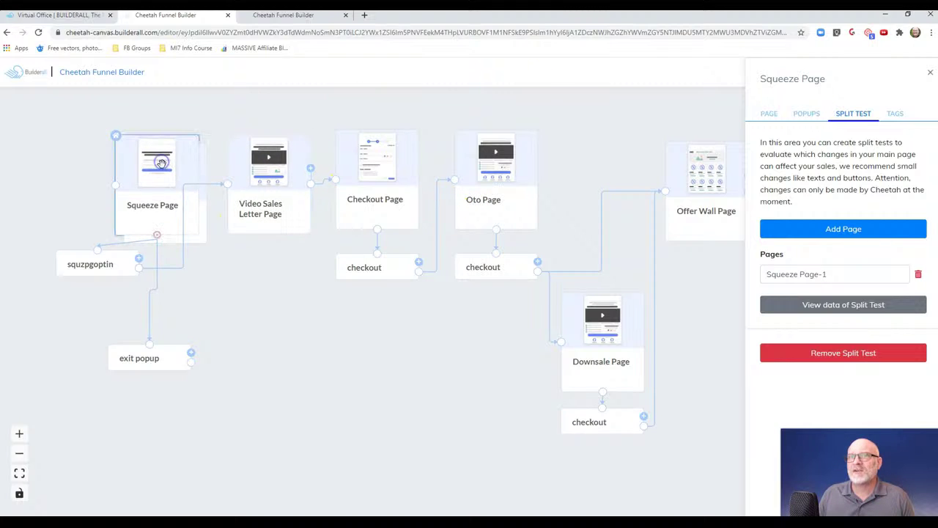
mouse_move(161, 162)
mouse_down()
mouse_move(110, 142)
mouse_move(174, 151)
mouse_move(147, 157)
mouse_move(154, 143)
mouse_move(161, 162)
mouse_move(176, 160)
mouse_up()
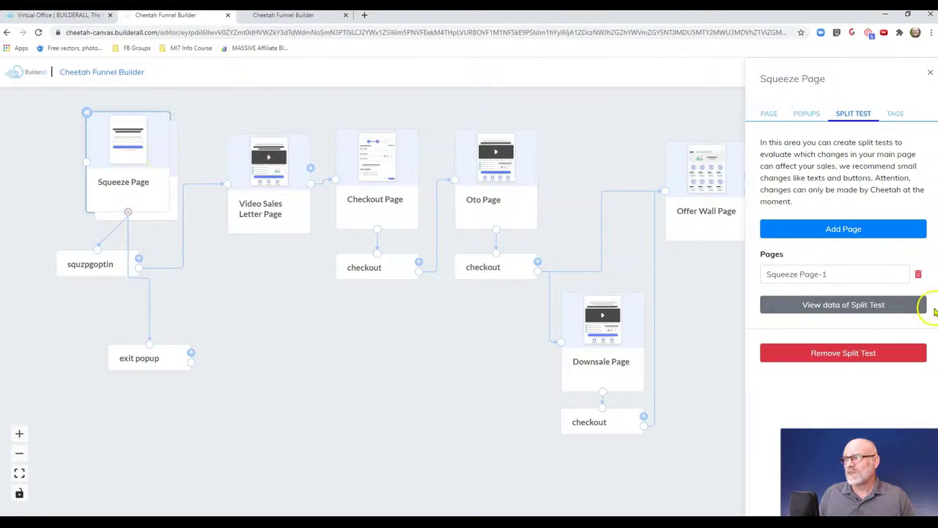
- View and close the split test's access and conversion data, and shift the Squeeze Page block further left, above the squzpgoptin block
click(822, 315)
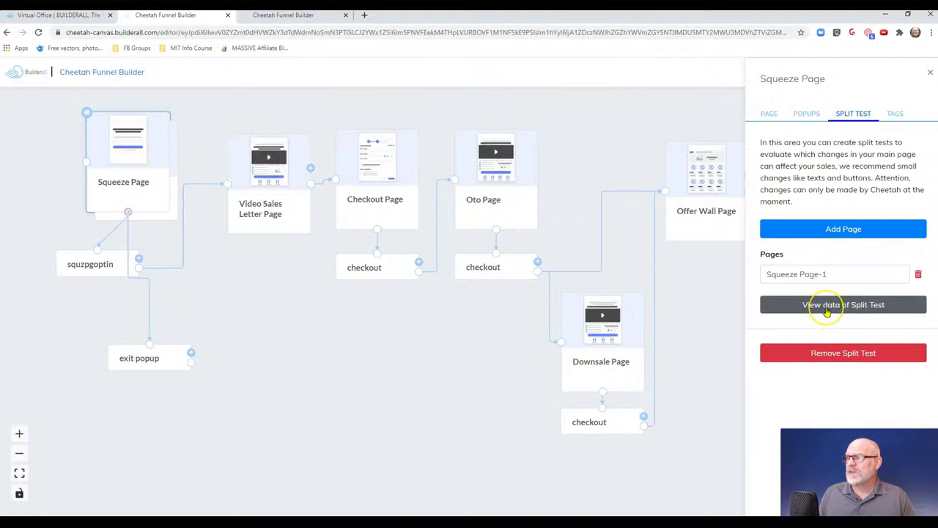
click(827, 309)
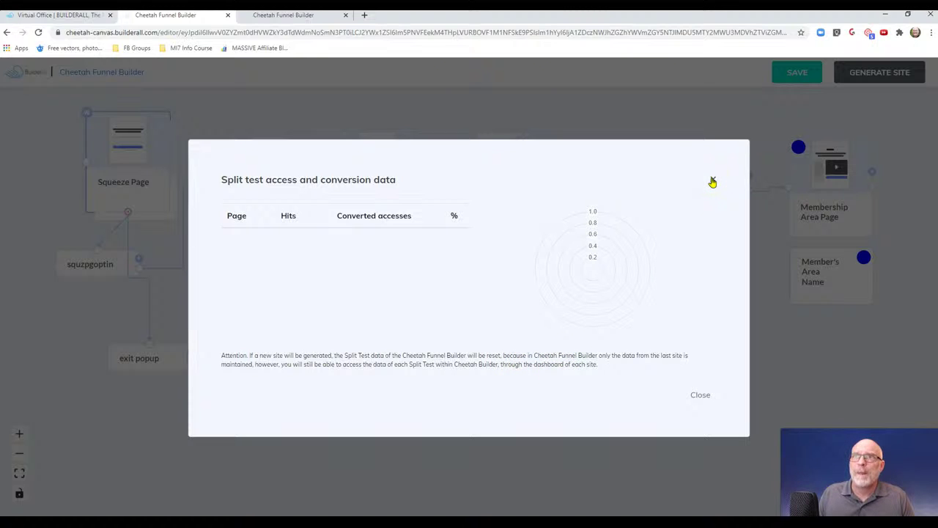
click(713, 181)
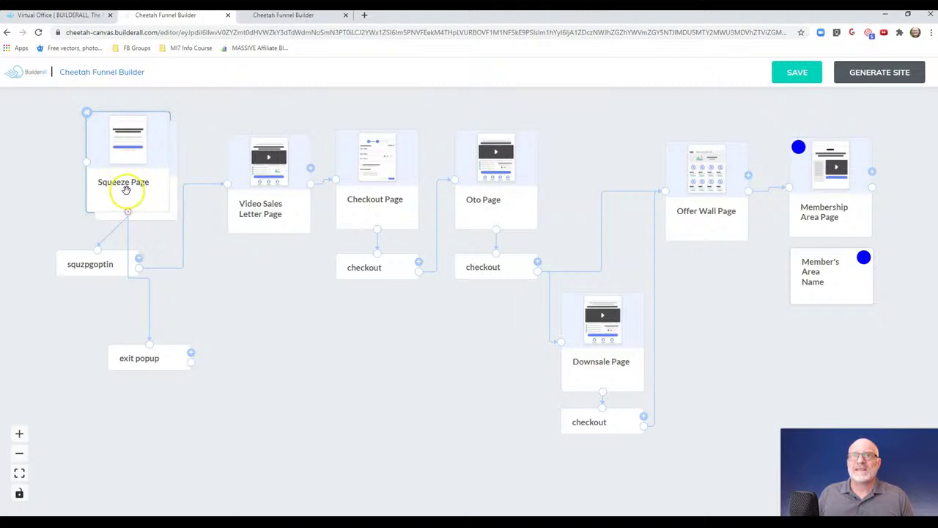
drag(126, 191, 101, 185)
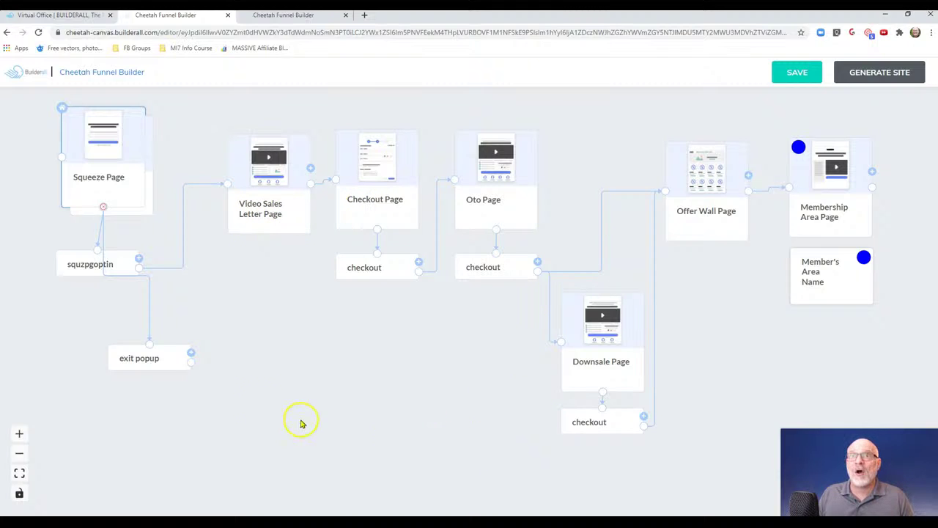
click(112, 185)
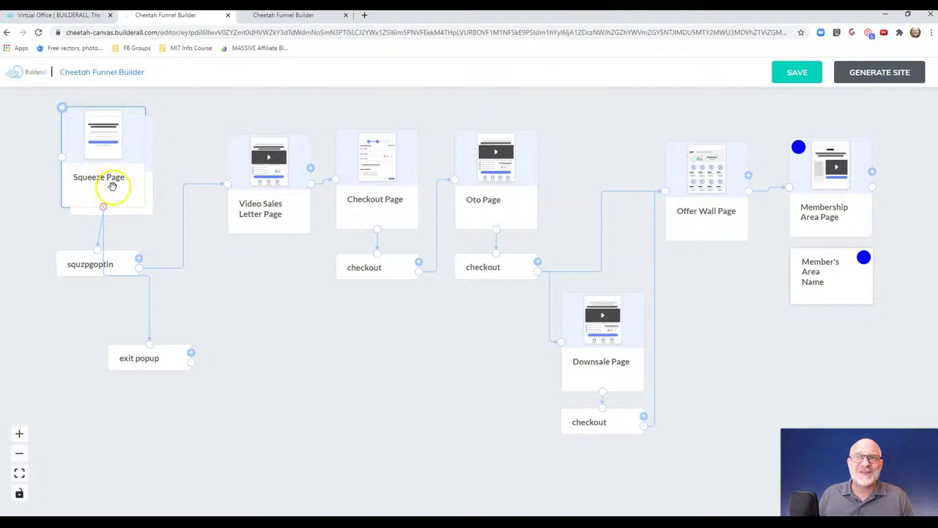
- Open the tag settings of the Video Sales Letter Page
click(269, 168)
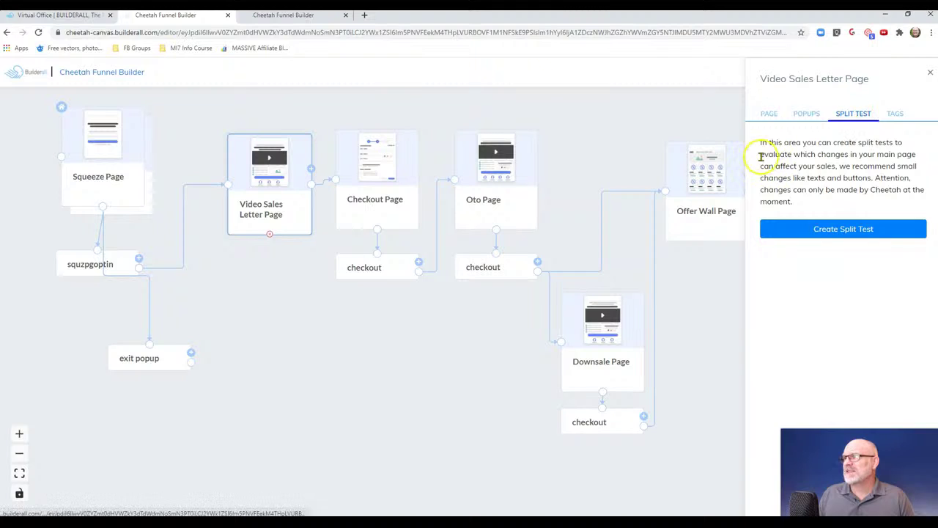
click(897, 114)
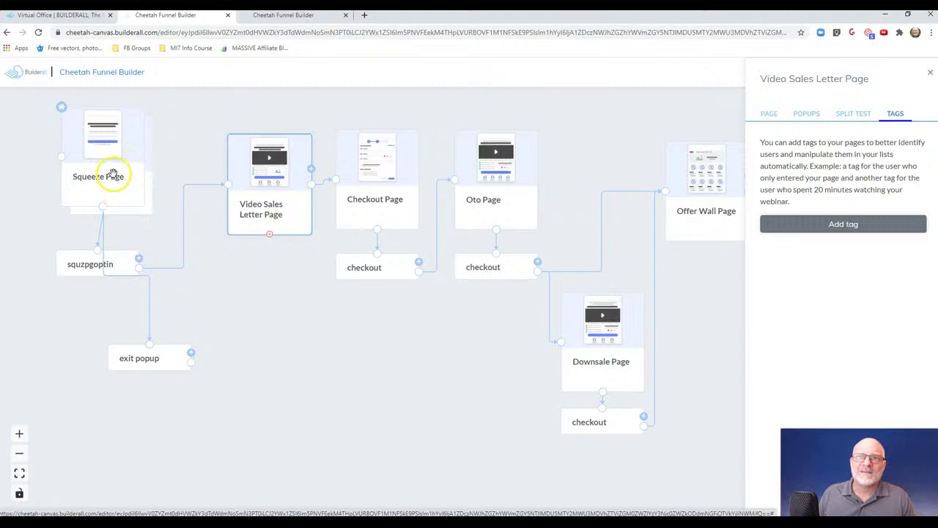
- Shift the Squeeze Page block up and left, then add a tag to the Video Sales Letter Page and place its block below that page
drag(116, 180, 96, 172)
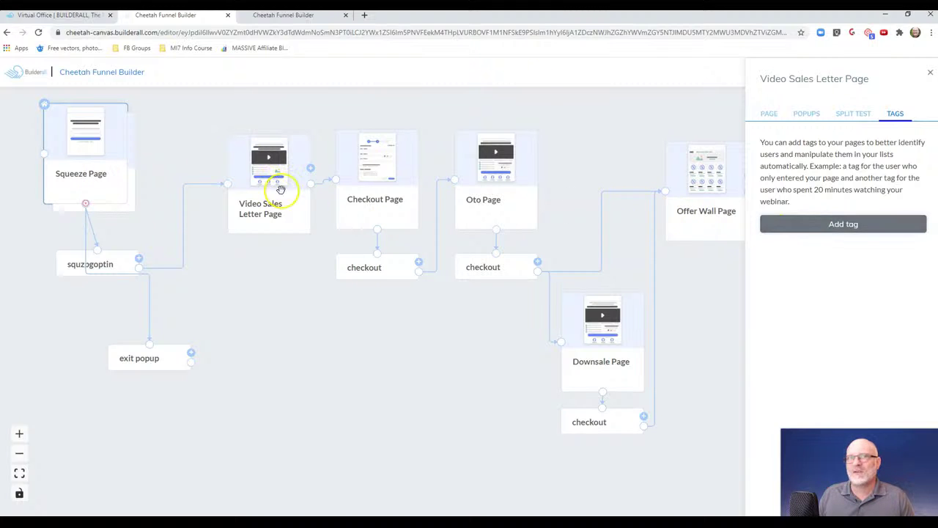
click(820, 225)
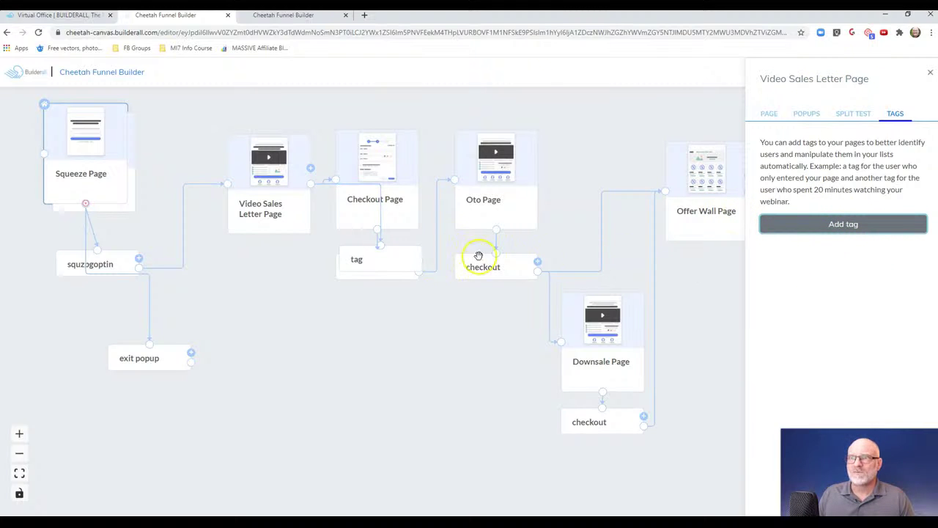
drag(393, 268, 285, 342)
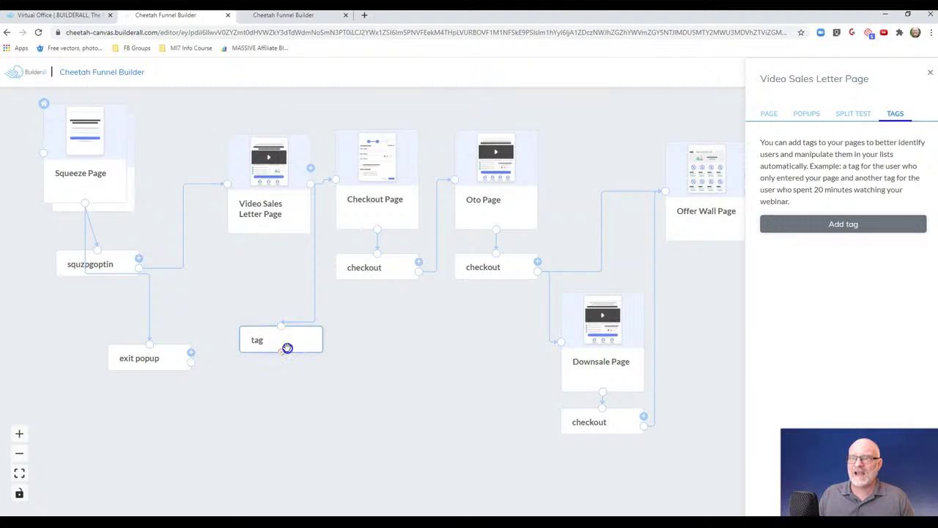
- Add a tag to the Squeeze Page, place its block below and left of squzpgoptin, and nudge the Video Sales Letter Page's tag block
click(91, 150)
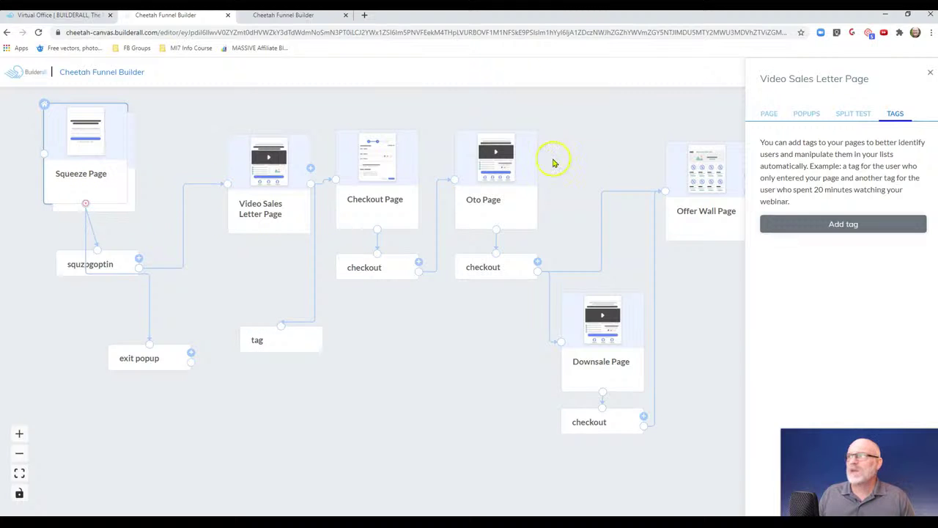
click(930, 72)
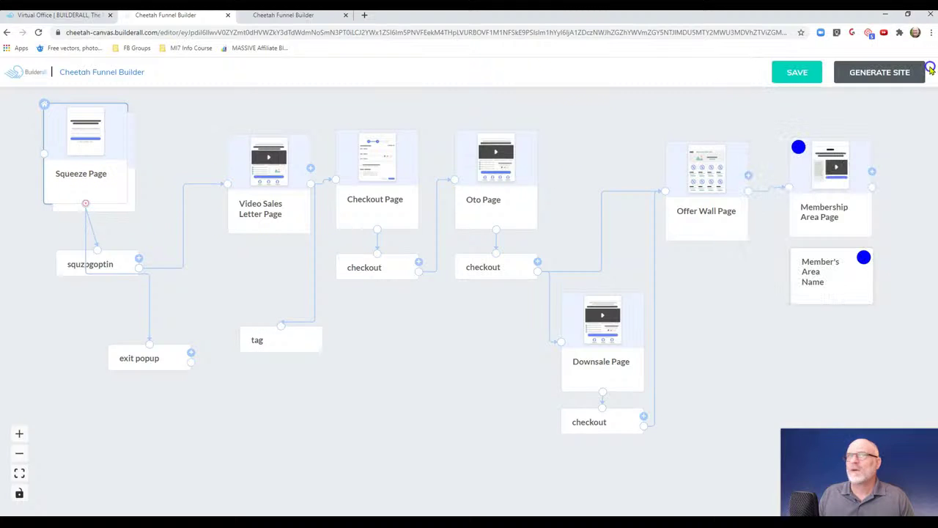
click(94, 160)
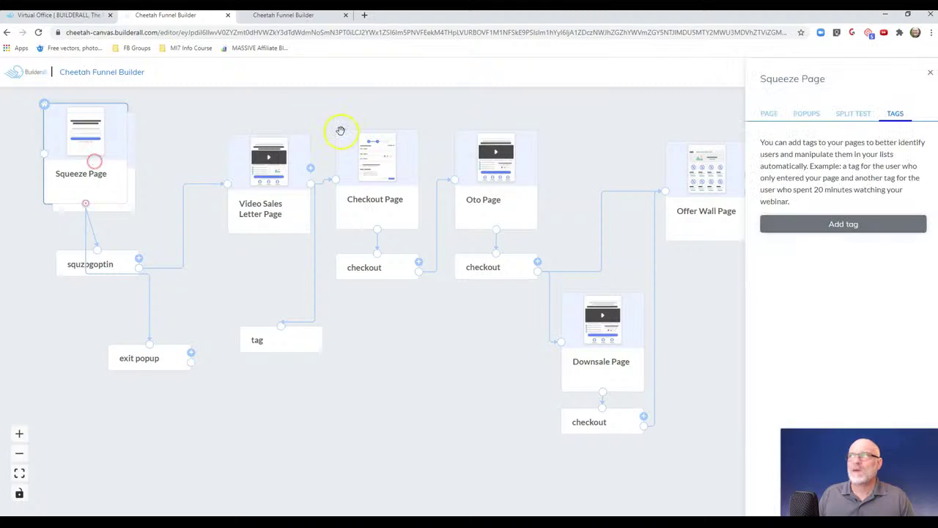
click(816, 227)
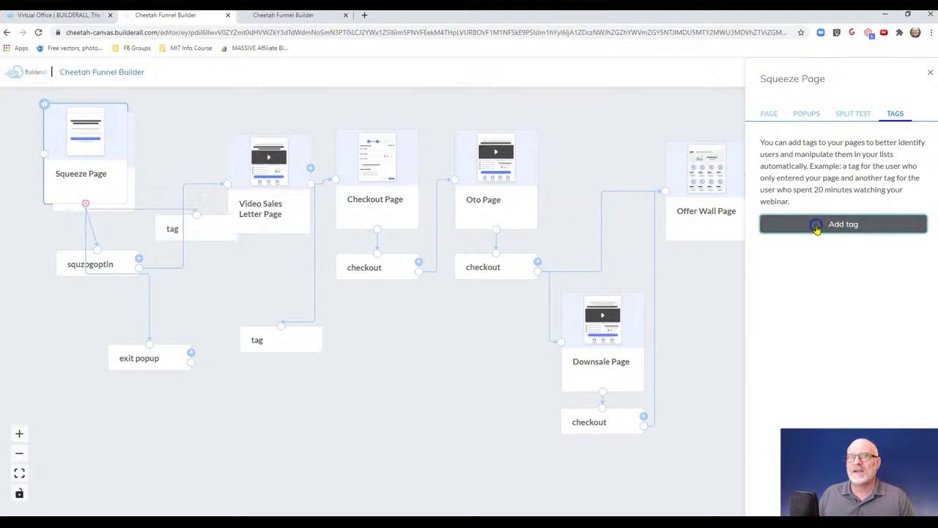
drag(209, 220, 65, 300)
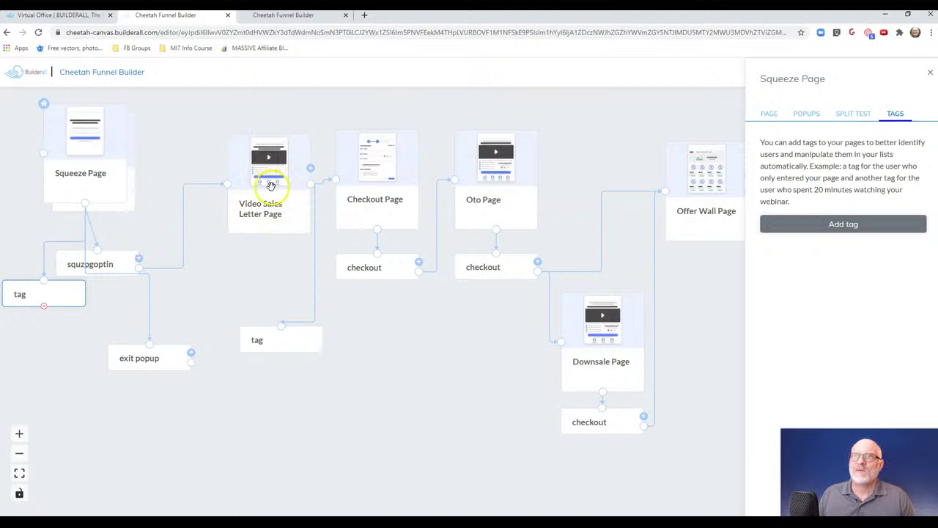
drag(275, 354, 272, 352)
- Try to add a tag to the Checkout Page, and move the Checkout Page block slightly up
click(384, 214)
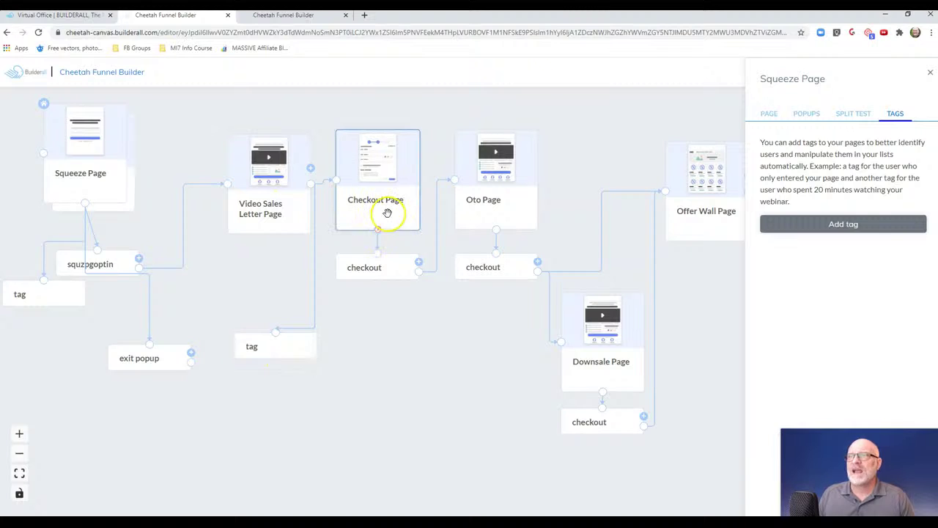
click(843, 224)
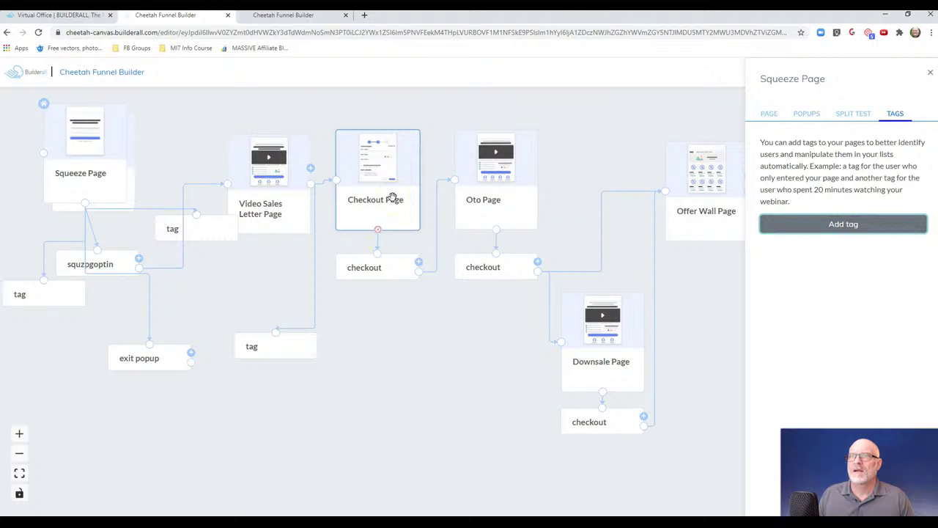
mouse_move(393, 198)
mouse_down()
mouse_move(418, 176)
mouse_move(392, 190)
mouse_up()
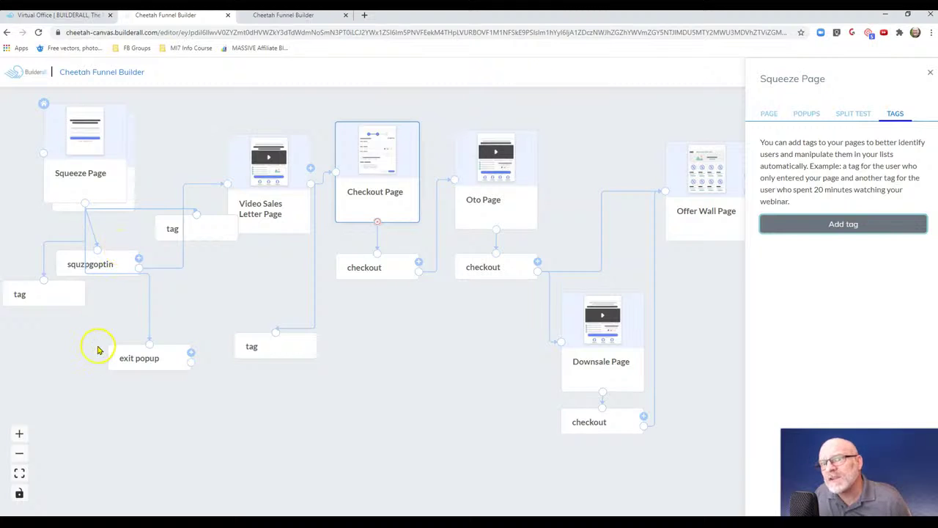
- Delete the surplus Squeeze Page tags and place the remaining tag block just below squzpgoptin
drag(63, 295, 55, 345)
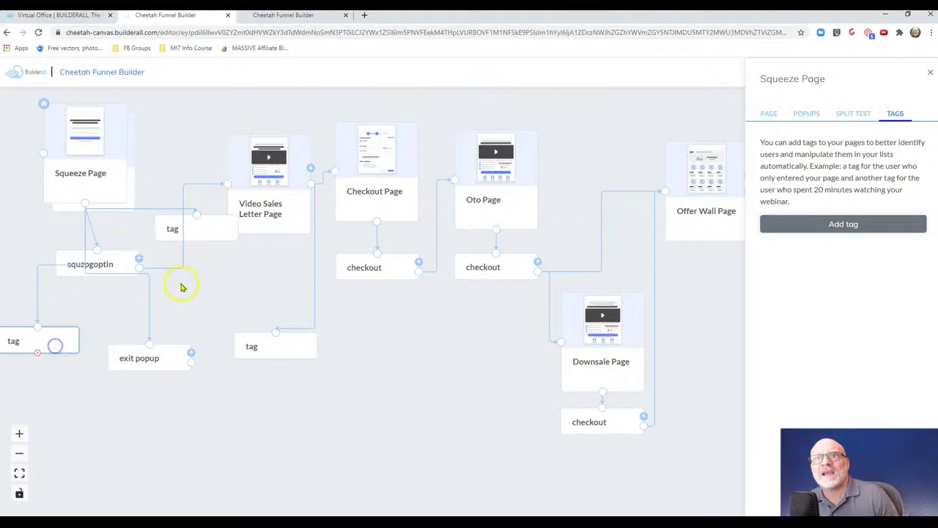
drag(183, 287, 152, 484)
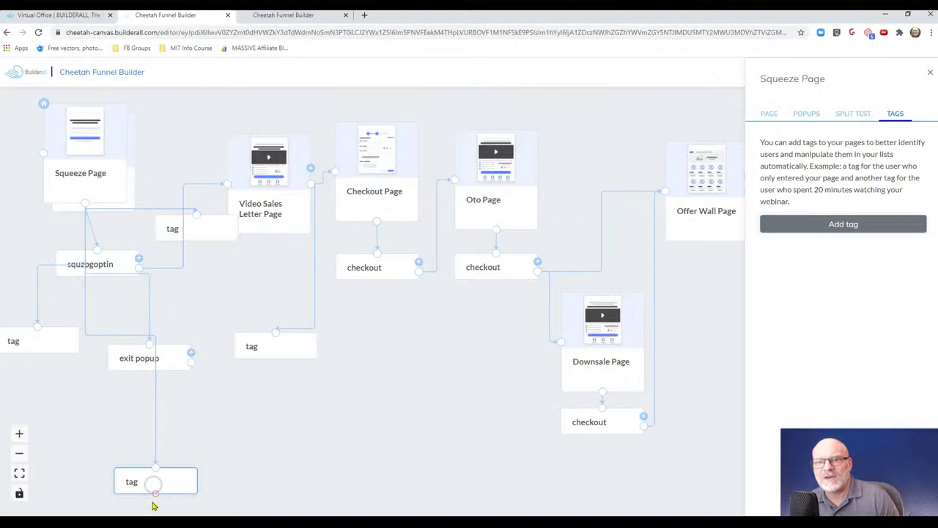
click(155, 493)
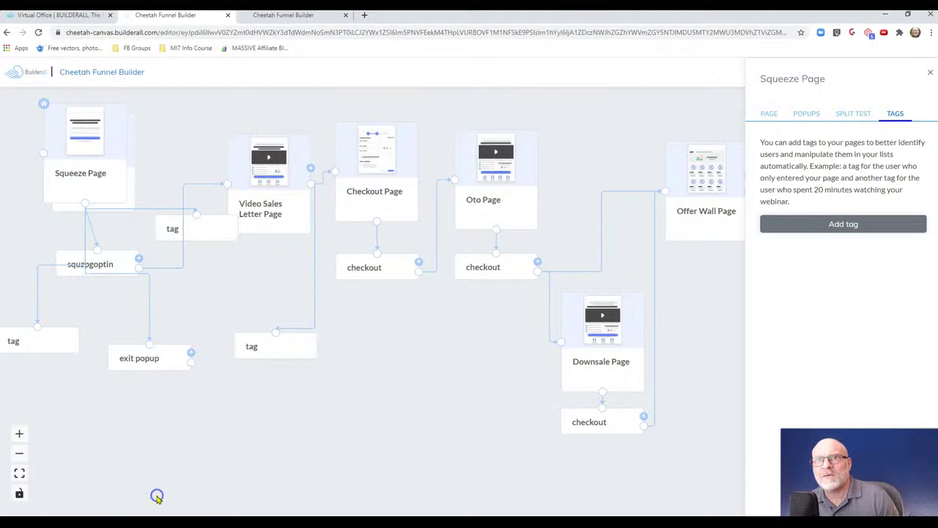
click(195, 241)
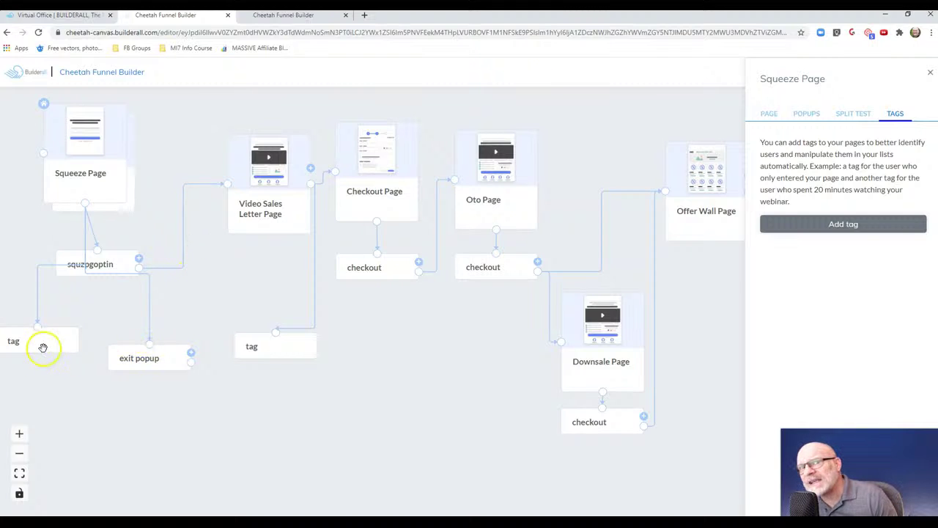
drag(43, 347, 77, 329)
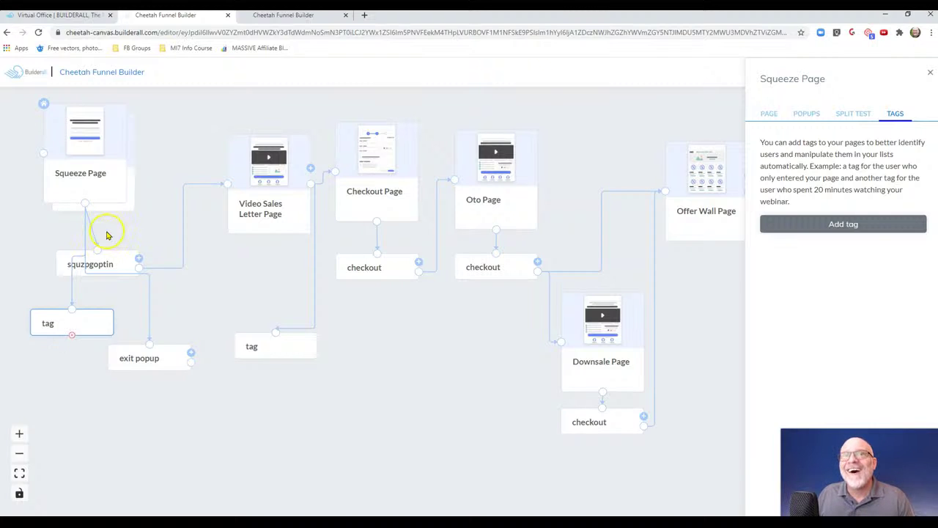
- Add a tag to the Checkout Page and place its block below the page's checkout block
click(380, 189)
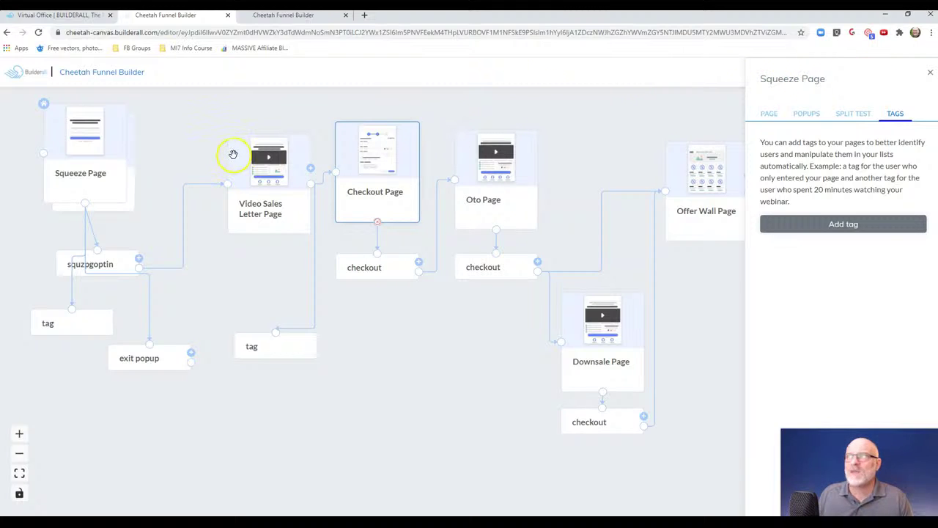
click(930, 76)
click(394, 179)
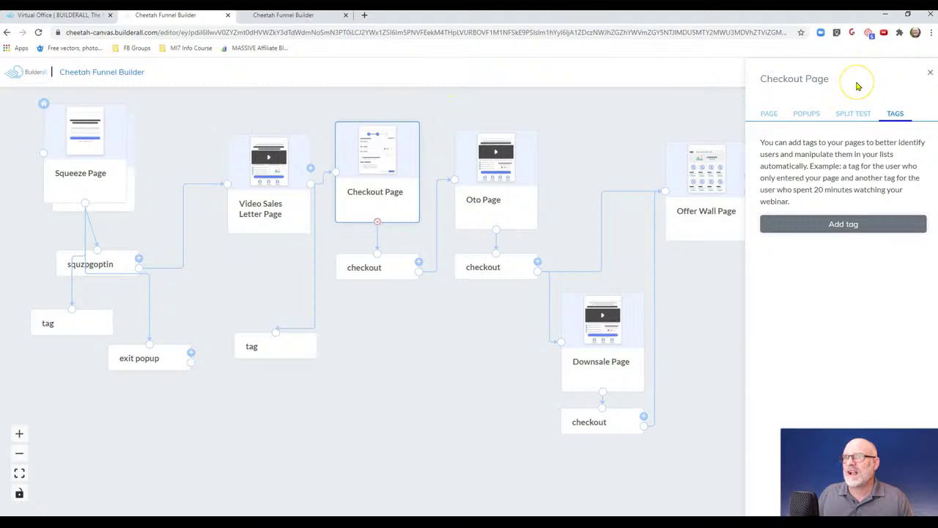
click(888, 224)
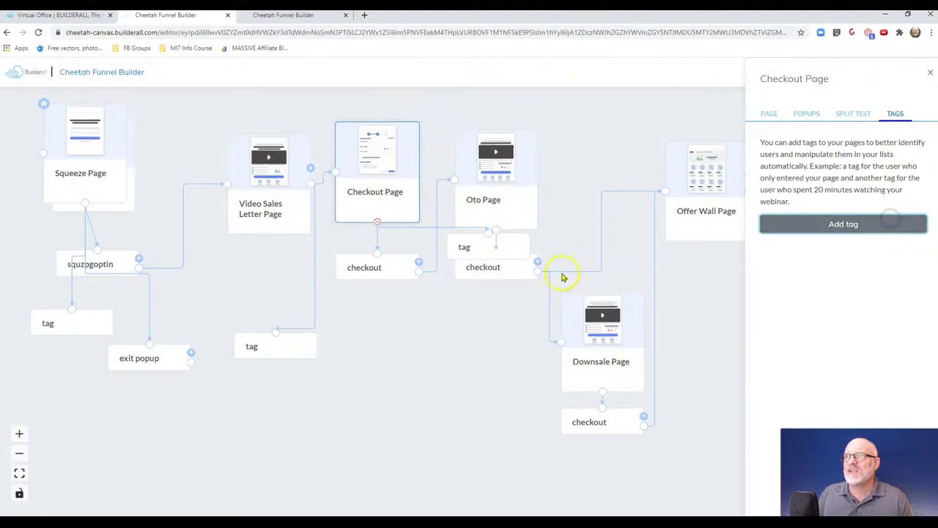
drag(484, 249, 374, 395)
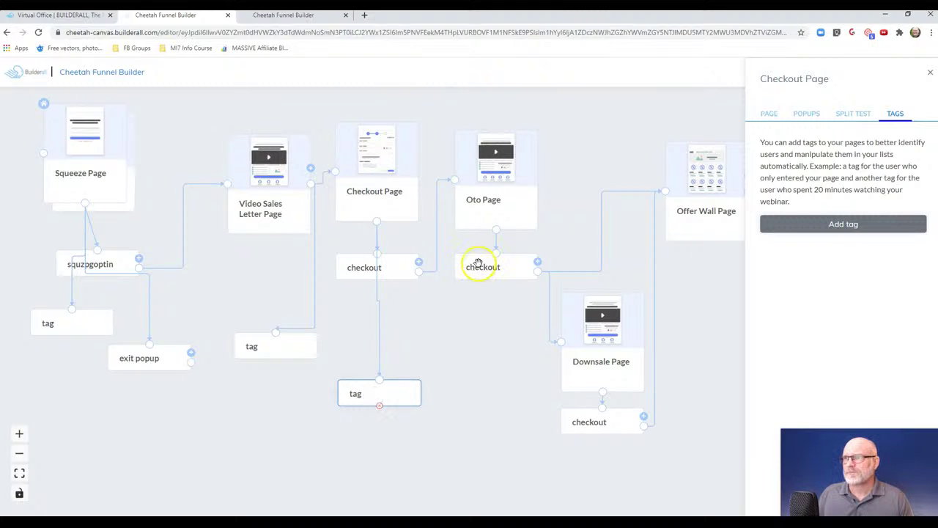
- Add a tag to the Oto Page and place its block below the page's checkout block
click(525, 205)
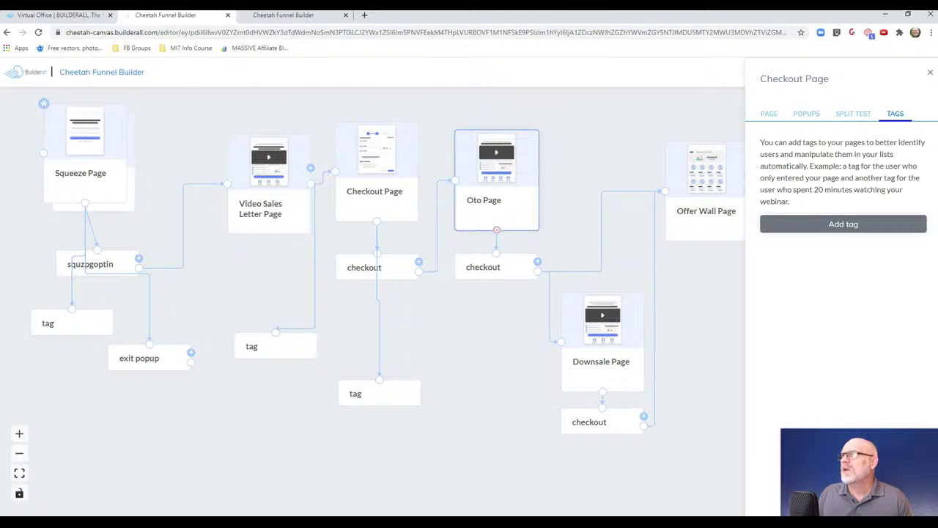
click(930, 76)
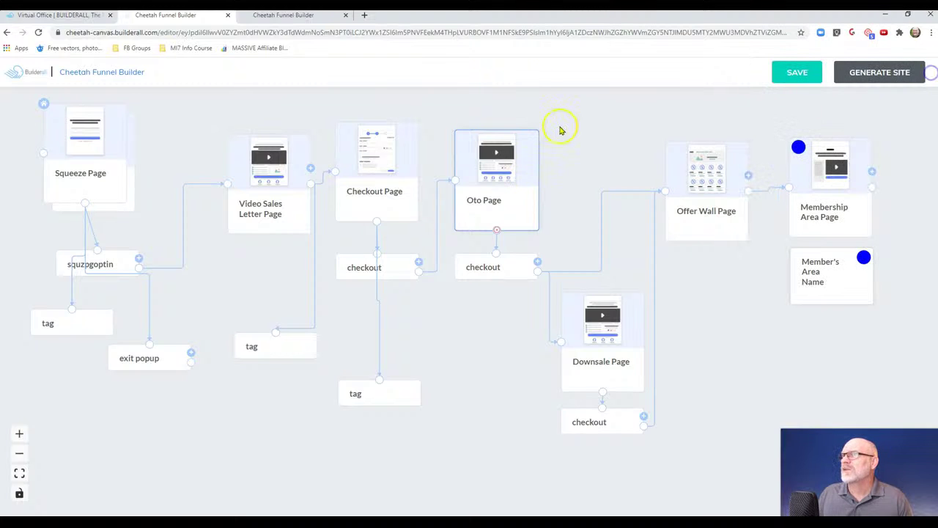
click(504, 165)
click(820, 225)
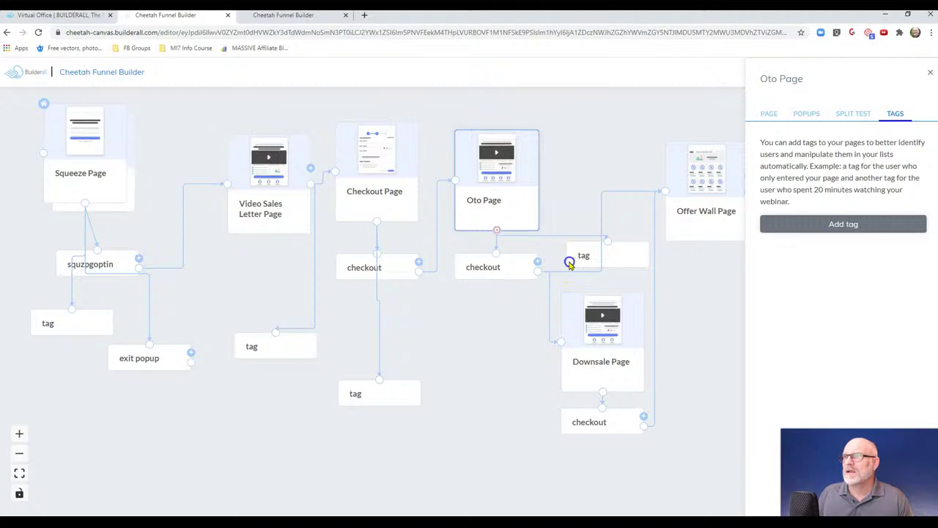
drag(624, 261, 506, 351)
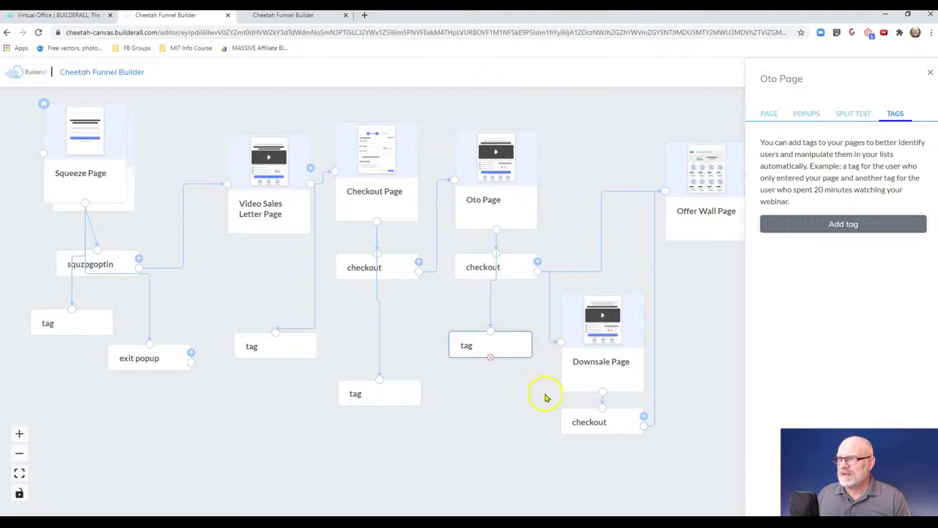
- Add a tag to the Downsale Page, place its block below and right of the page's checkout block, and close the page settings
click(591, 384)
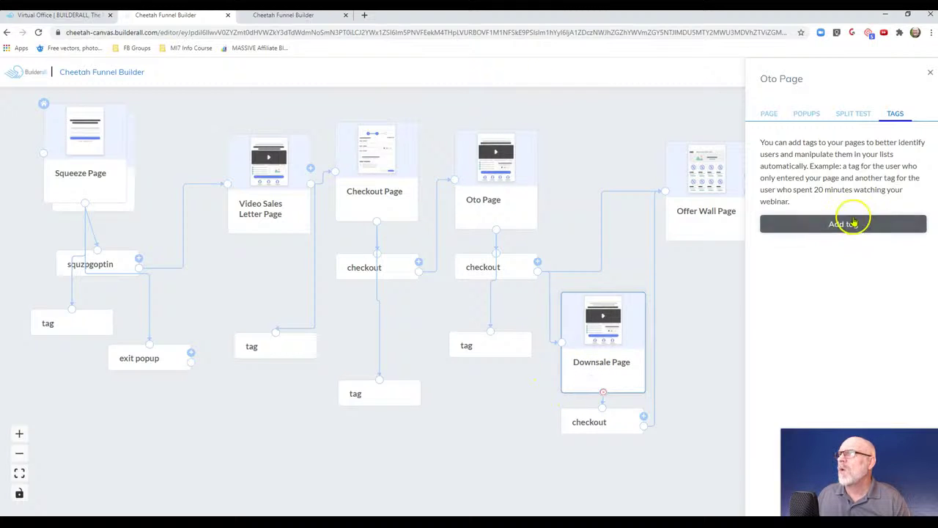
click(930, 72)
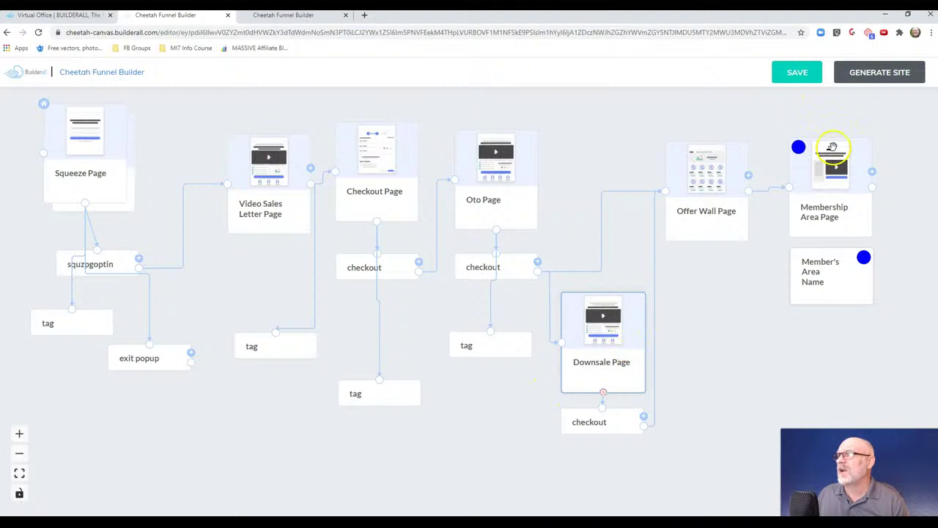
click(627, 382)
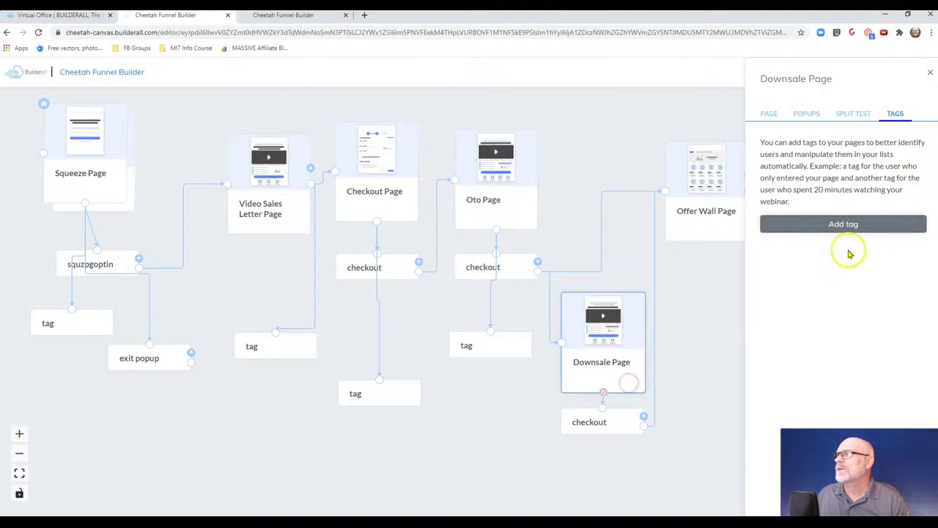
click(851, 225)
drag(714, 426, 678, 478)
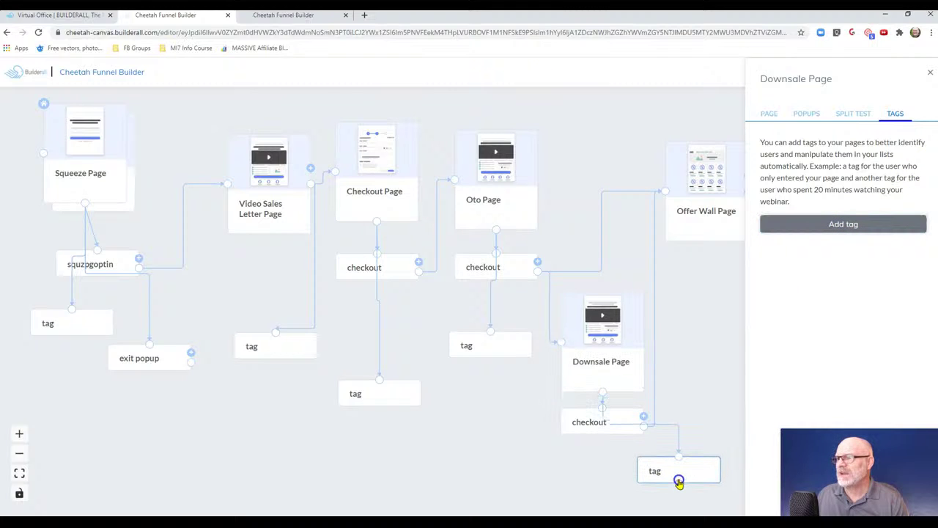
click(929, 72)
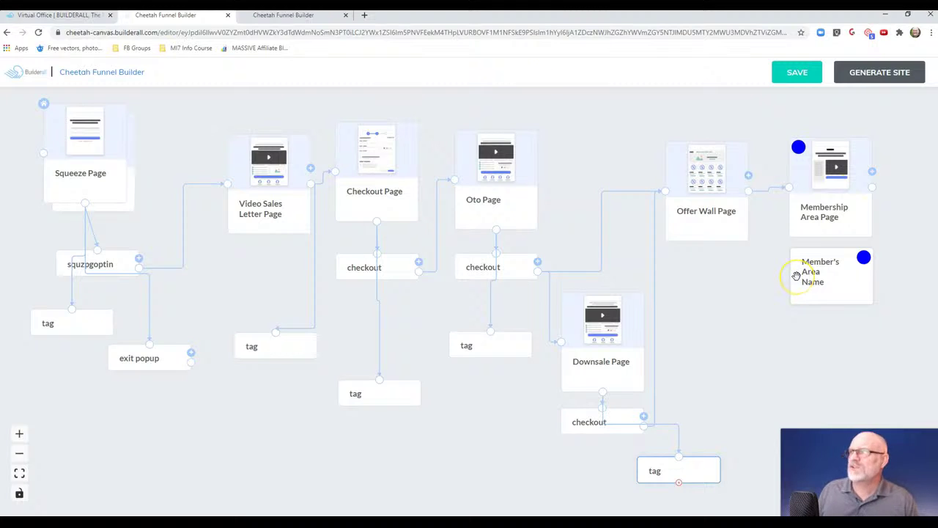
click(681, 422)
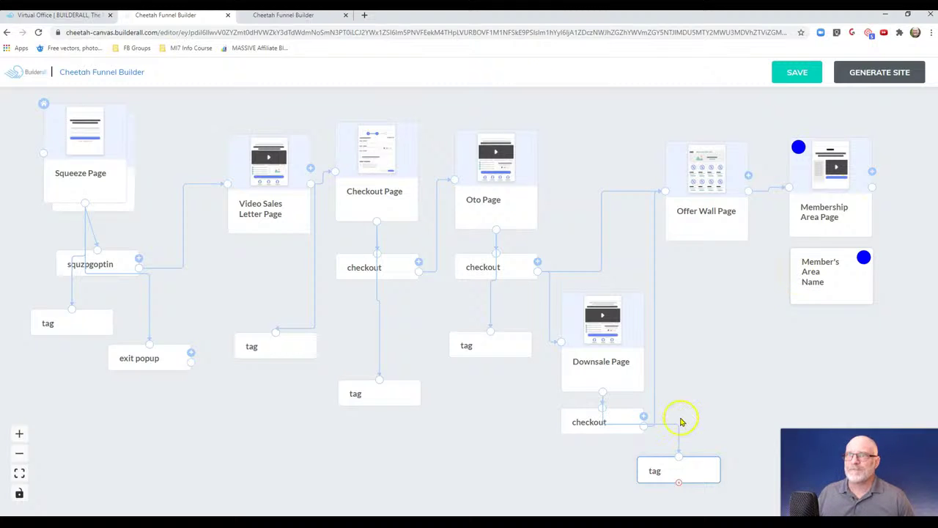
click(198, 447)
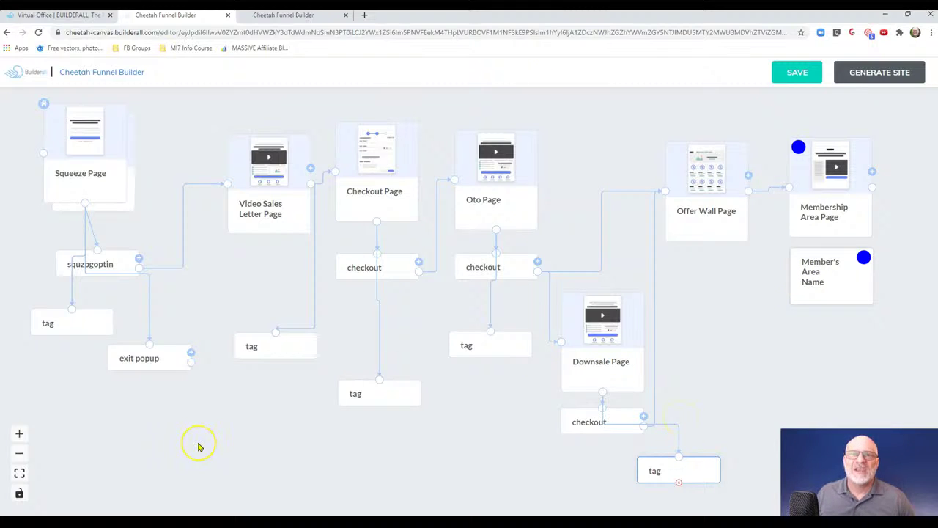
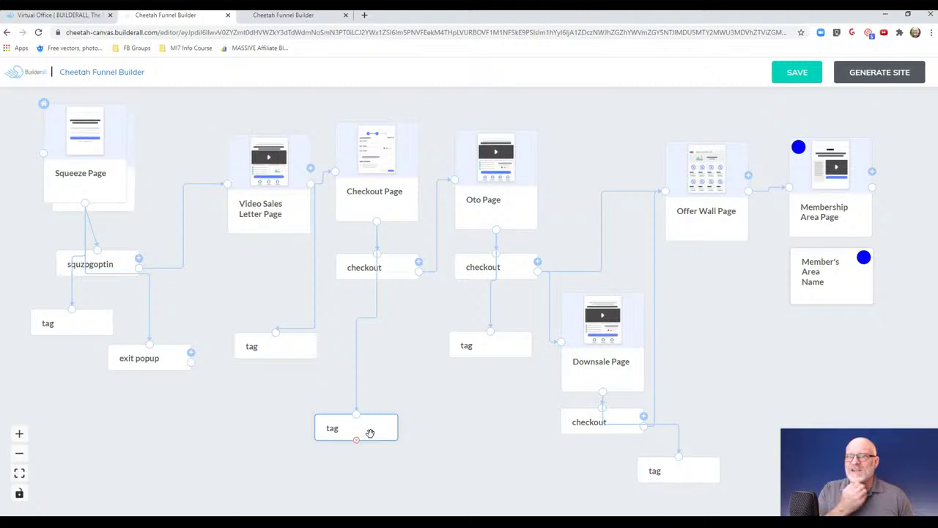
click(360, 435)
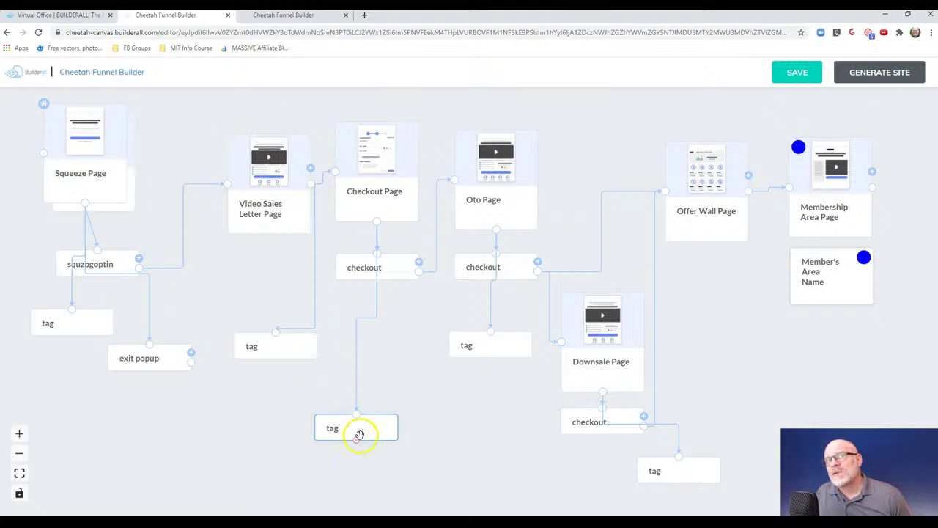
drag(360, 435, 366, 251)
- Add a tag to the Offer Wall Page, close the page settings and place the tag block below the page
click(710, 219)
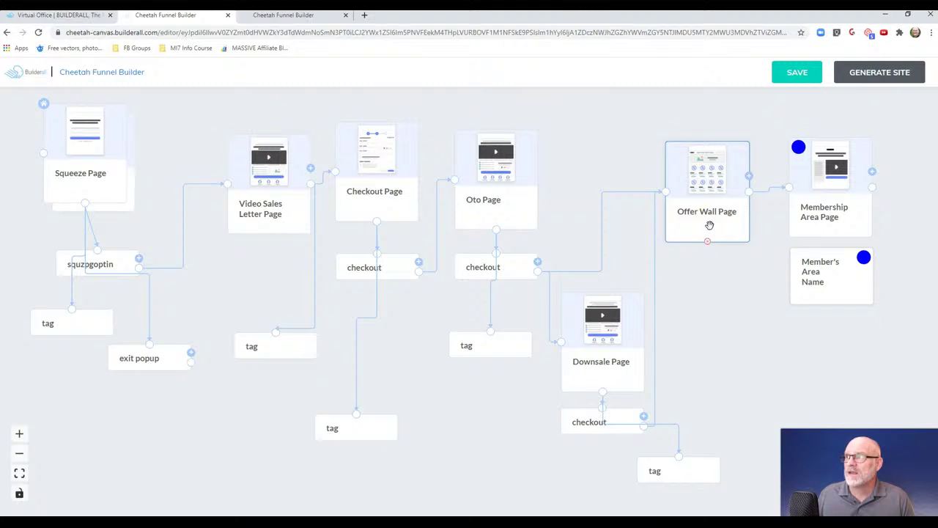
click(711, 225)
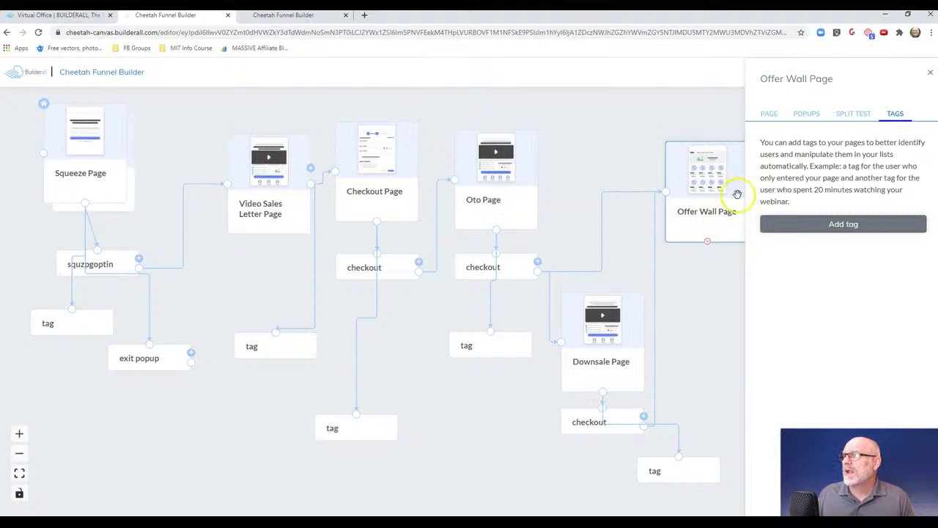
click(868, 225)
click(864, 228)
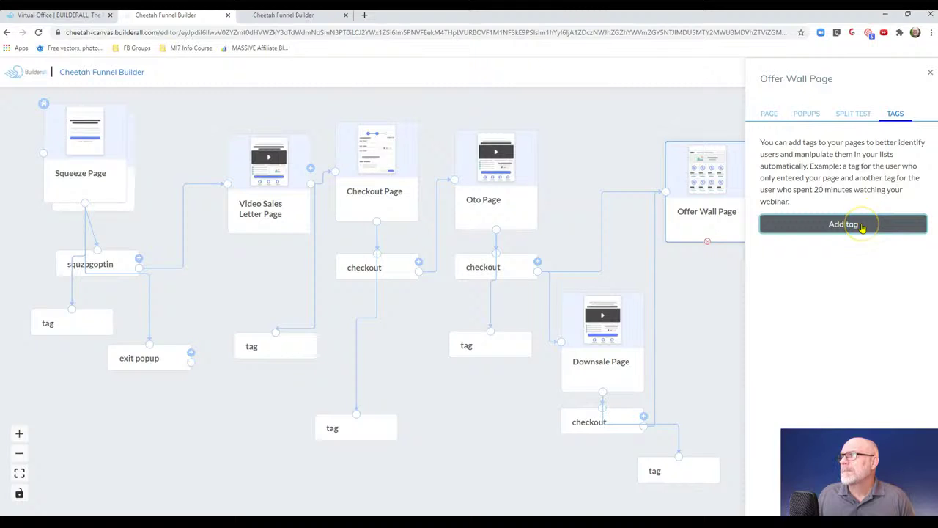
click(694, 309)
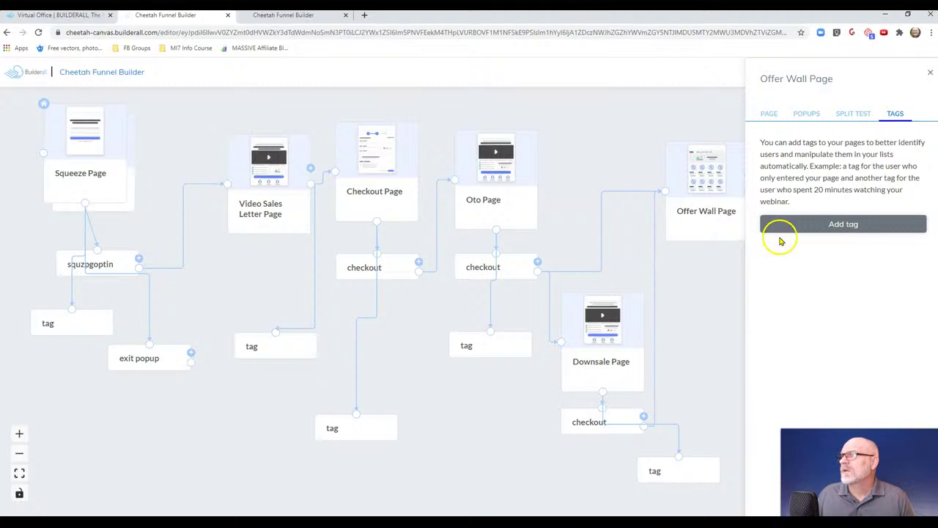
click(929, 73)
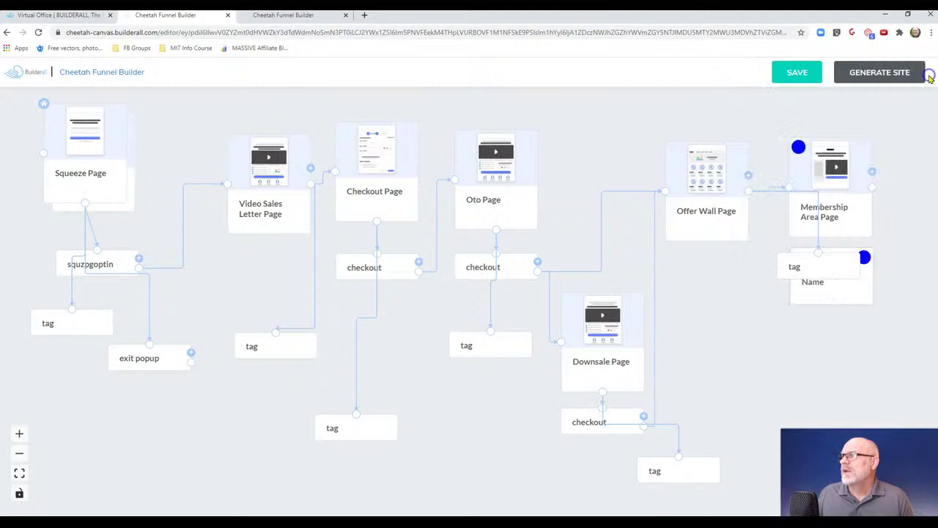
drag(823, 279, 737, 327)
click(799, 270)
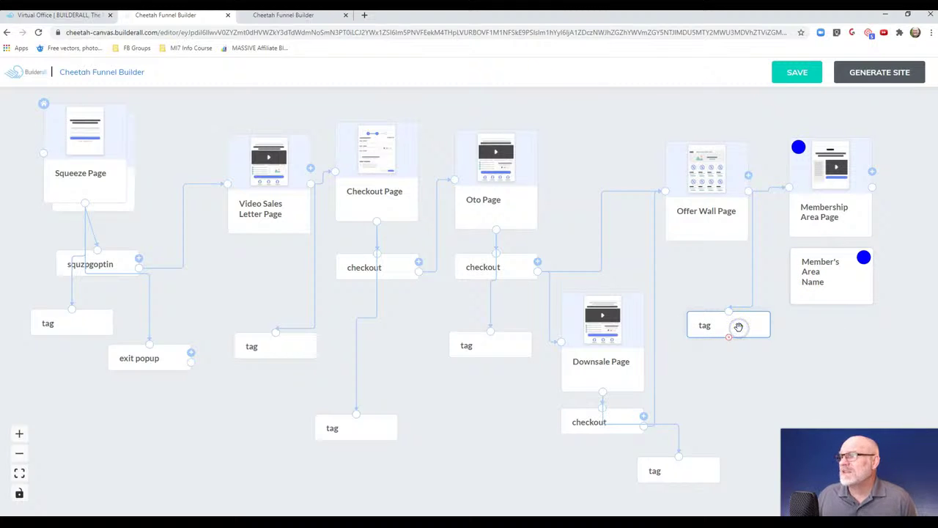
- Rename the Offer Wall Page's tag as ttypg
click(731, 327)
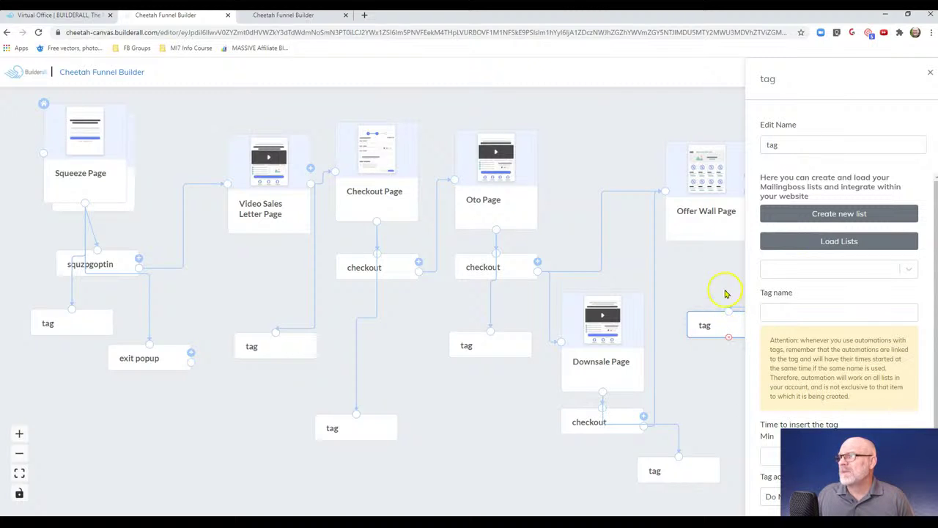
click(796, 146)
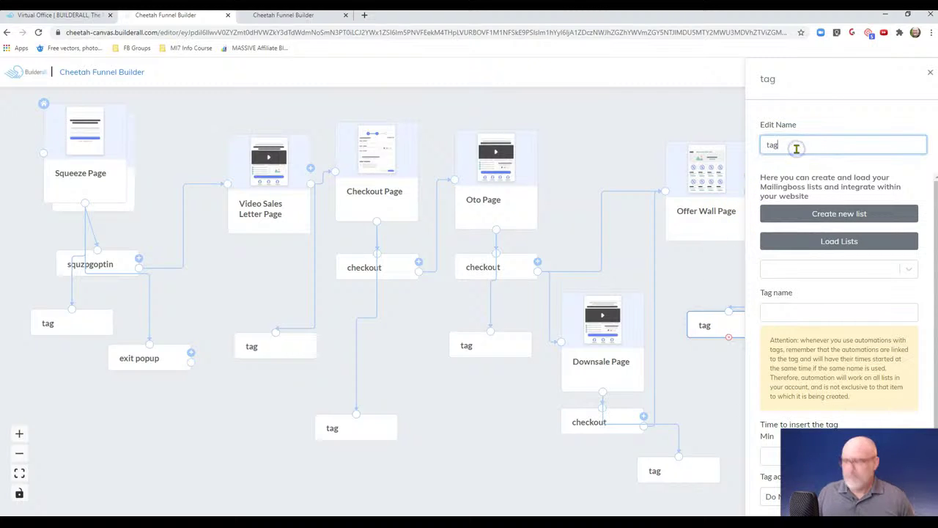
text(ooo)
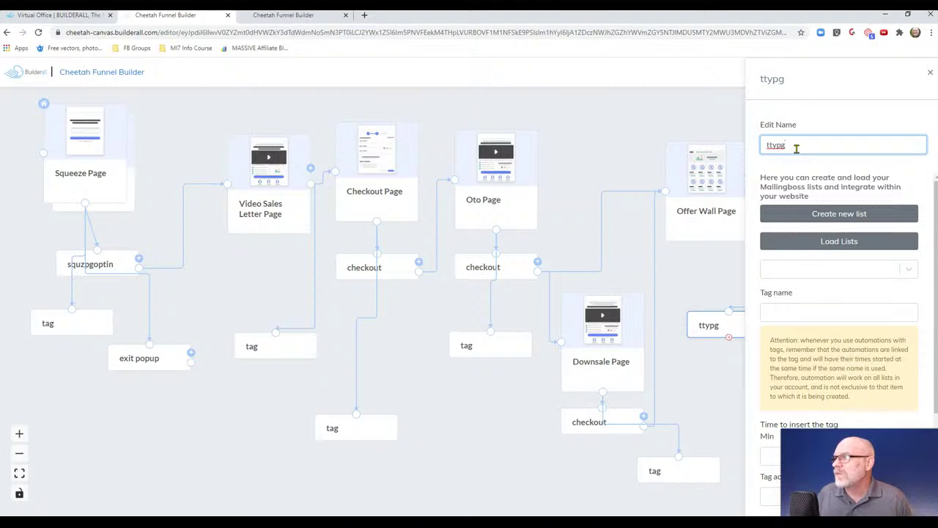
- Create a Mailingboss list from the ttypg tag settings with "buyers" as both list name and description, and save it
click(814, 214)
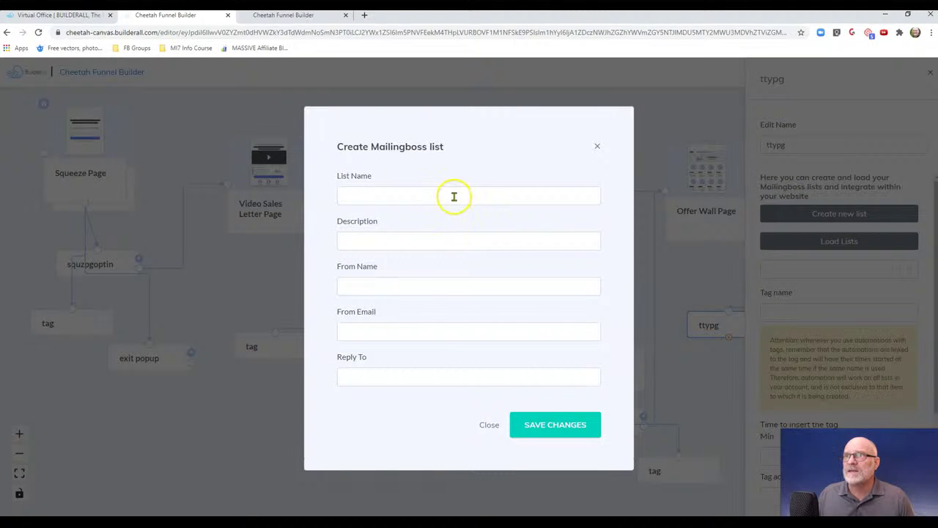
click(454, 196)
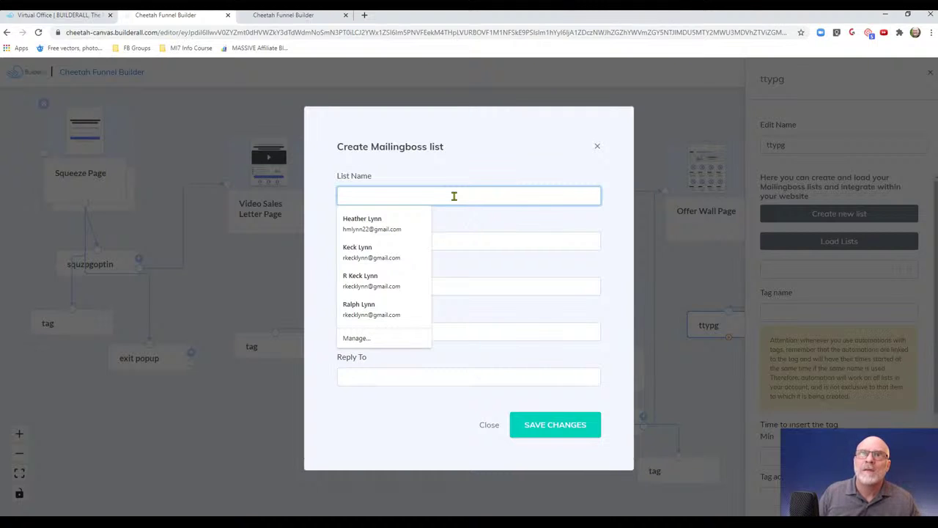
text(buyers)
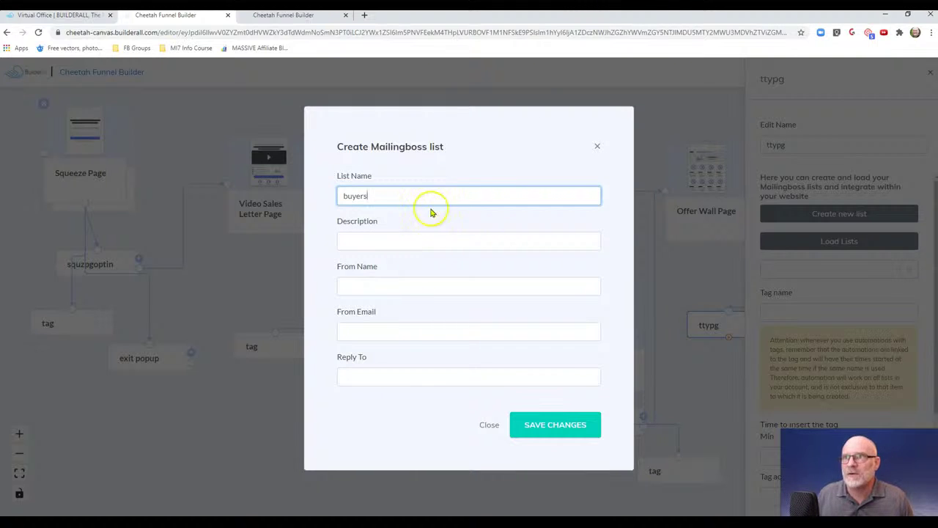
double_click(358, 195)
right_click(353, 197)
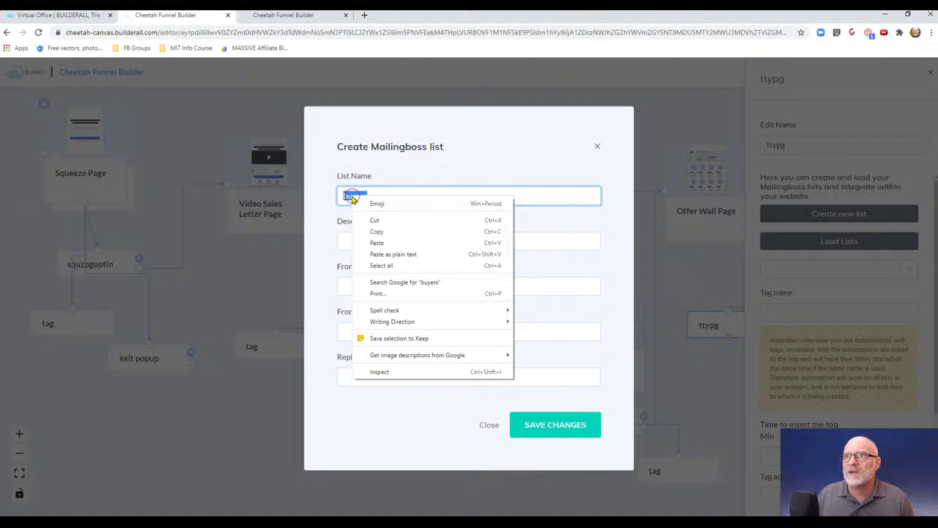
click(376, 231)
click(360, 239)
right_click(362, 240)
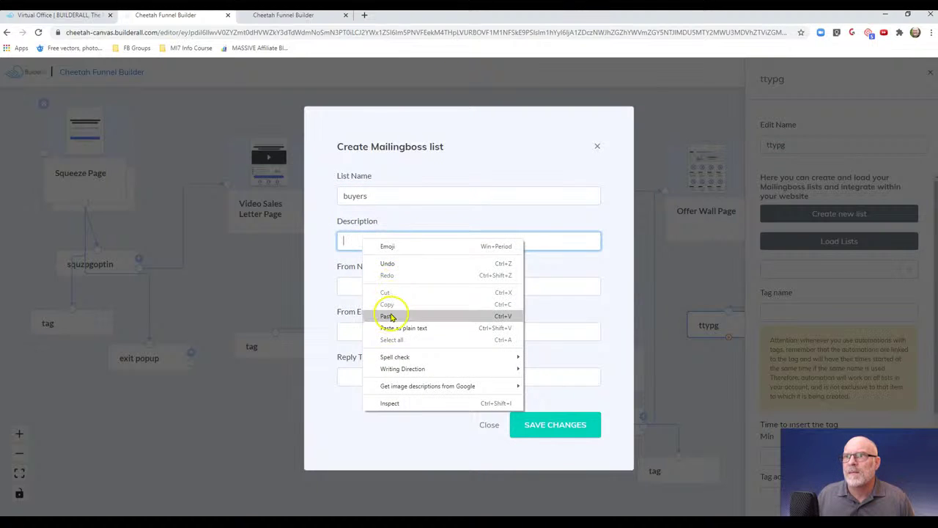
click(387, 316)
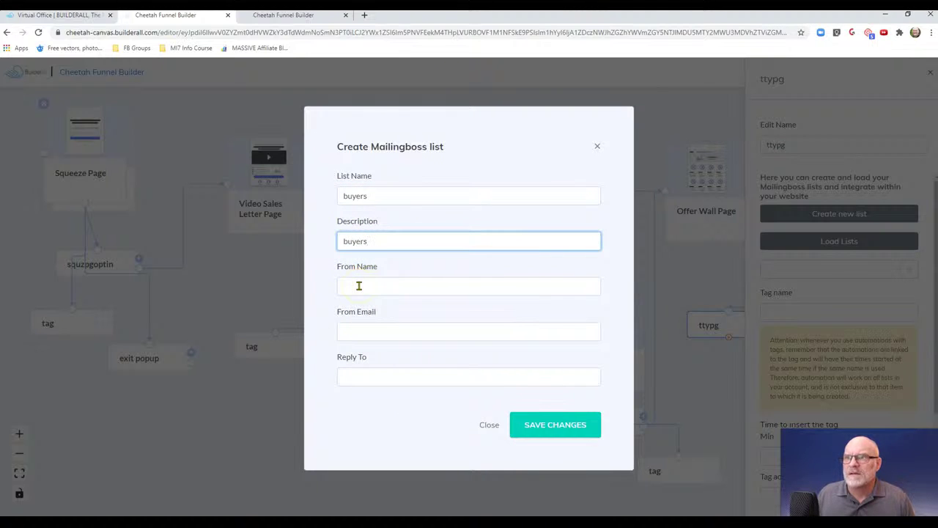
click(553, 436)
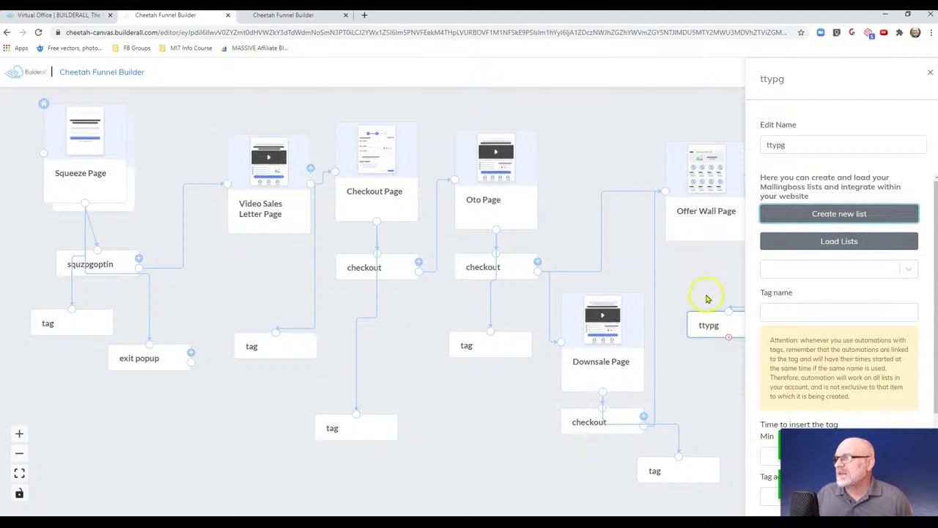
- Look through the mailing lists and settings available for the ttypg tag
click(911, 269)
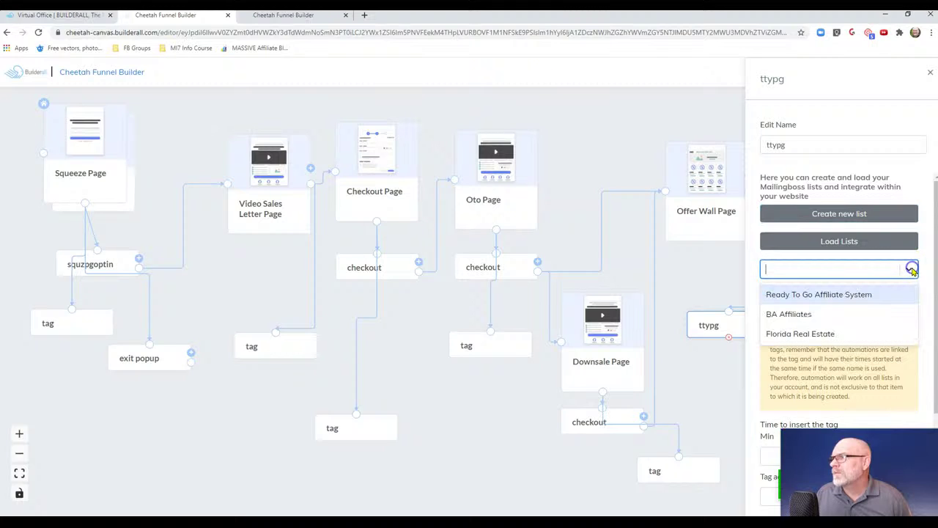
click(704, 272)
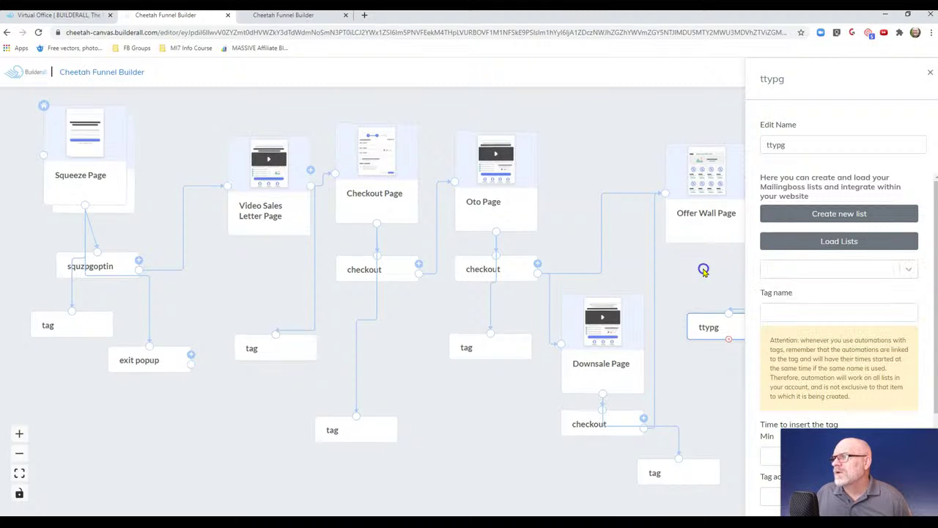
scroll(807, 288, down, 1)
scroll(806, 286, up, 1)
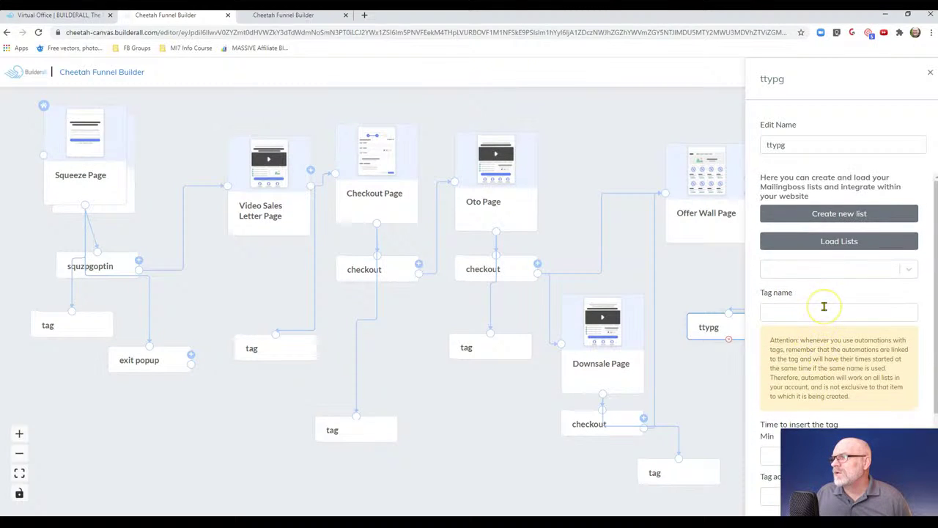
scroll(824, 307, down, 2)
scroll(821, 303, up, 2)
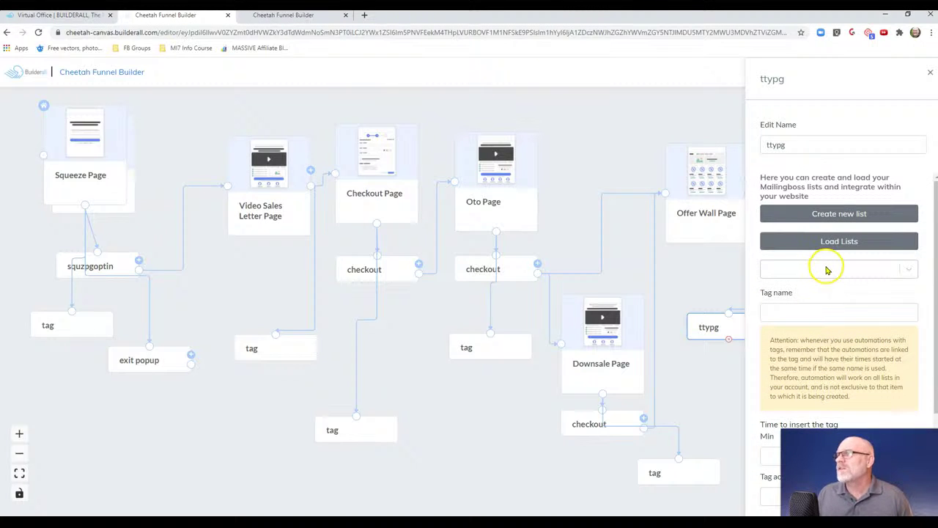
- Set the time to insert the ttypg tag to 1 second
scroll(826, 269, down, 1)
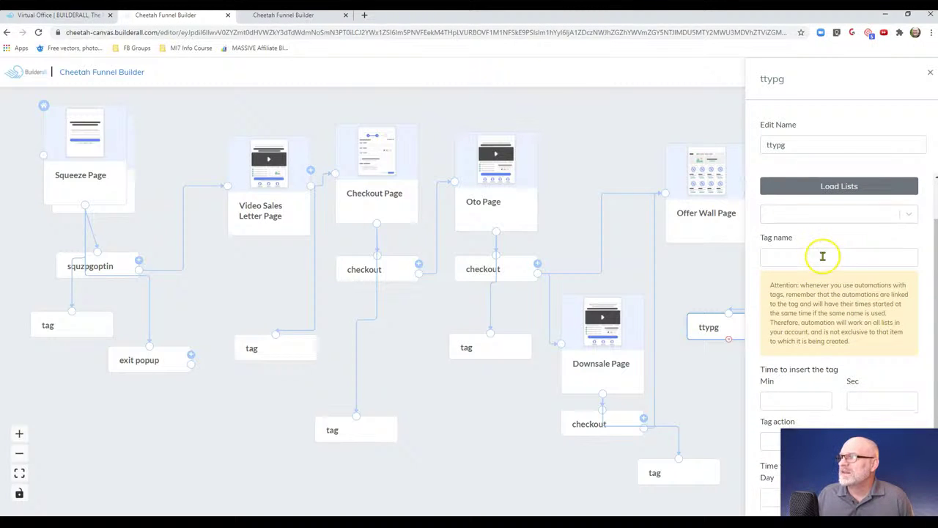
scroll(822, 256, down, 1)
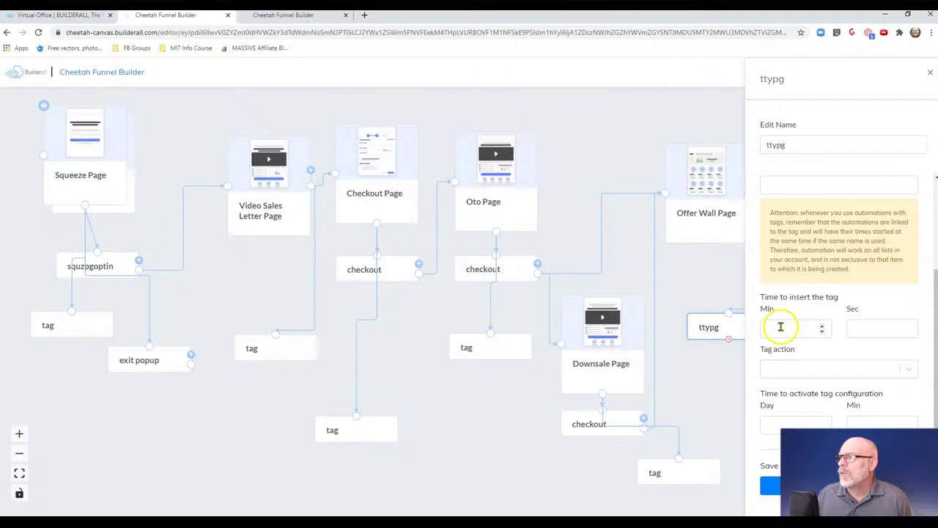
click(872, 329)
click(908, 332)
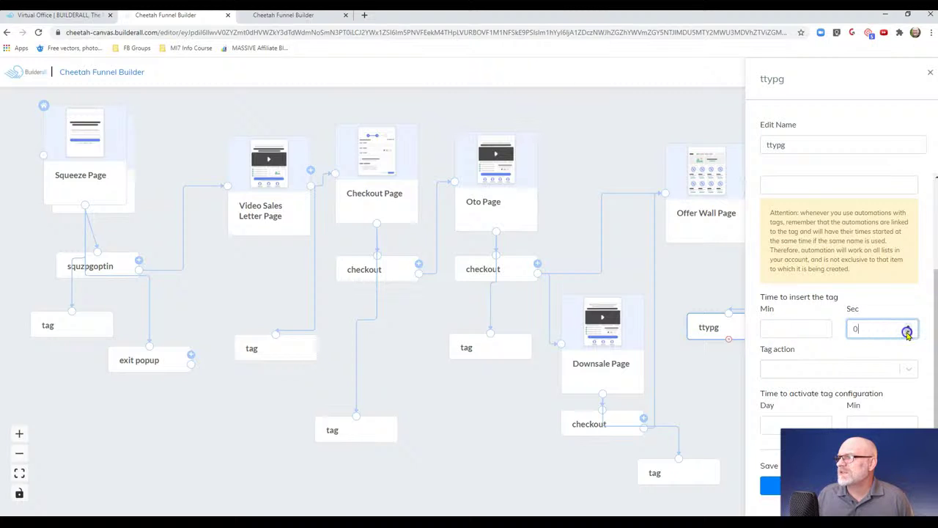
click(908, 328)
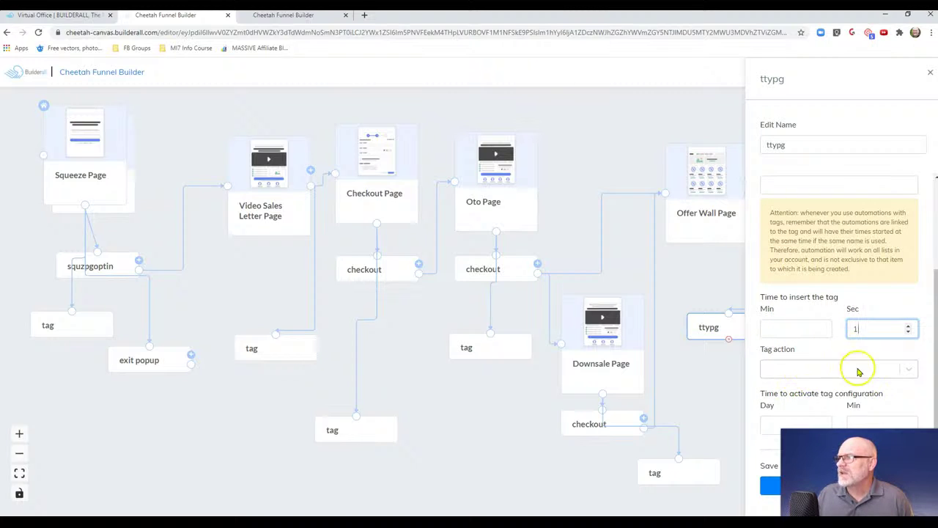
- Set the ttypg tag's action to Start new campaign
click(909, 369)
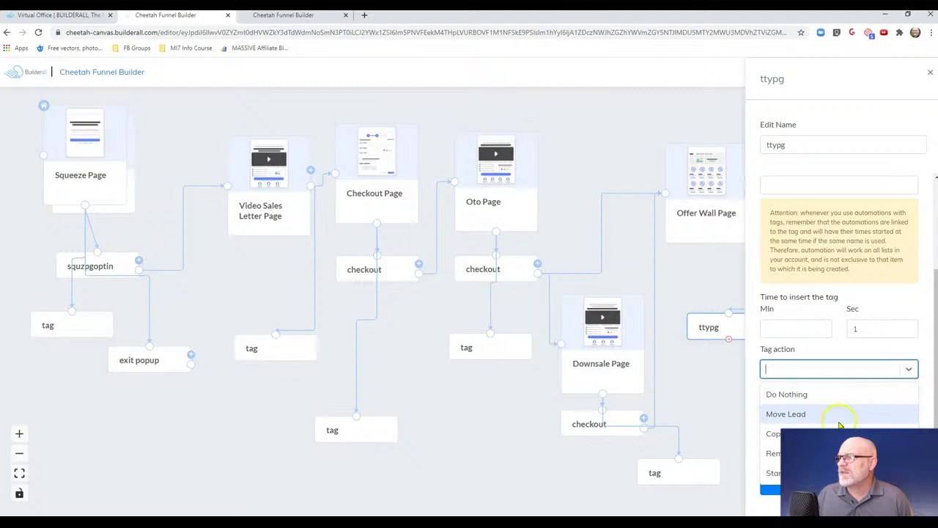
click(909, 369)
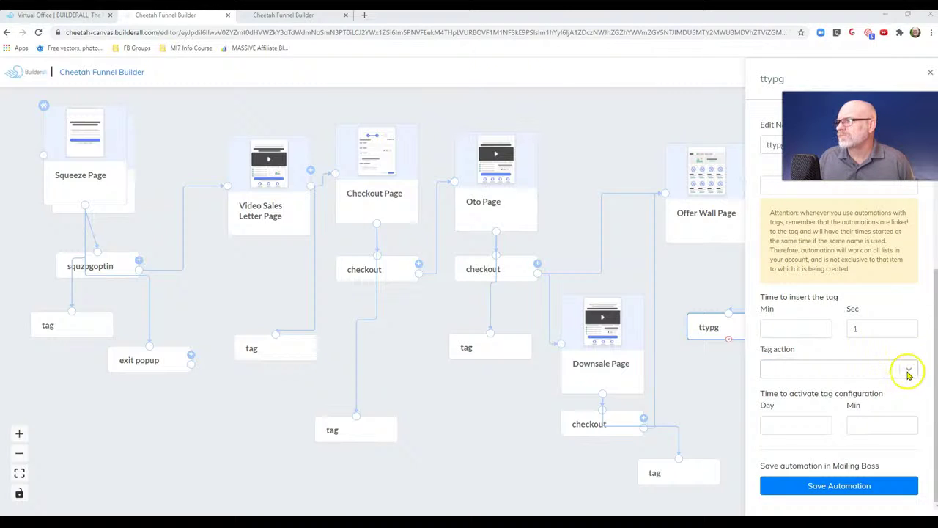
click(908, 372)
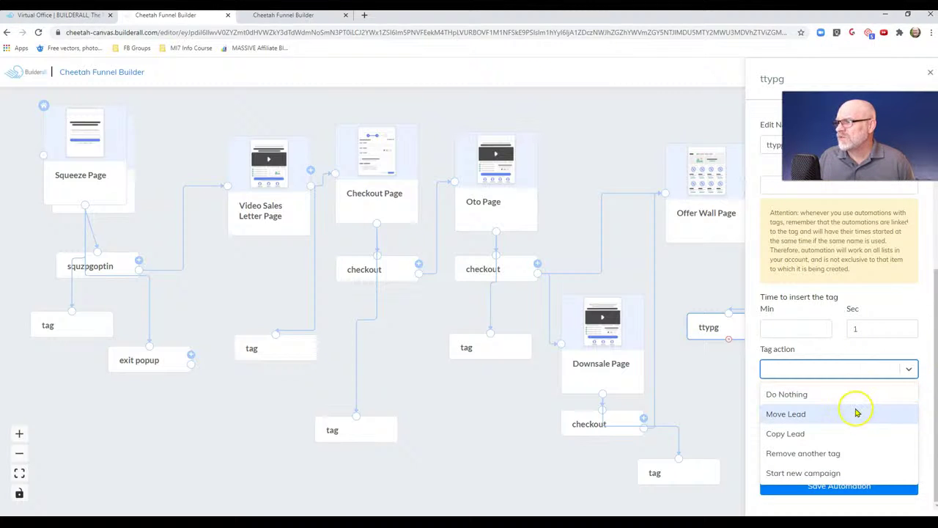
click(839, 476)
- Set the ttypg tag's action to Remove another tag, with sqzpg as the tag to remove
click(907, 369)
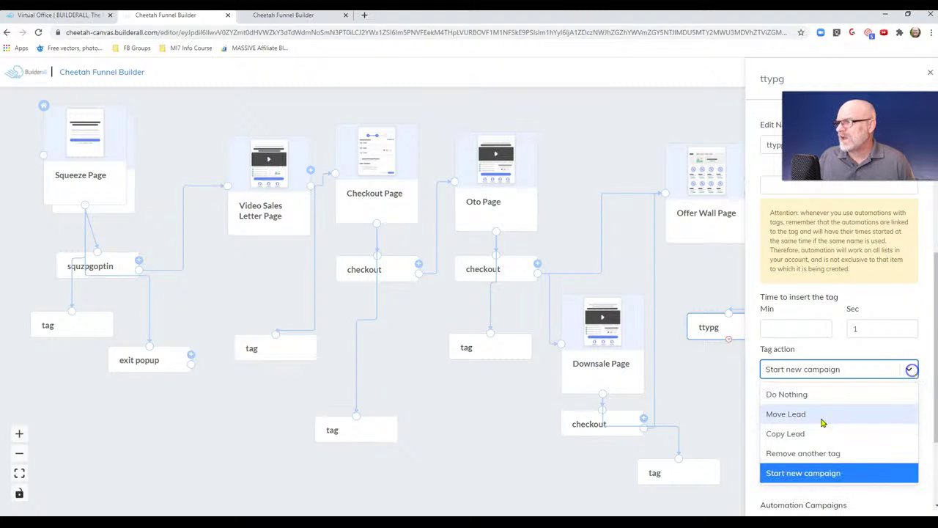
click(798, 454)
click(801, 422)
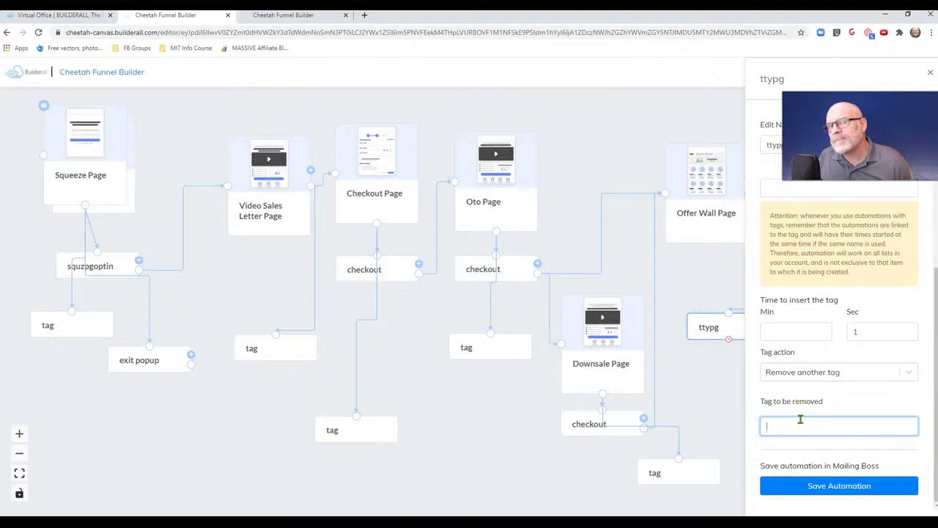
click(840, 434)
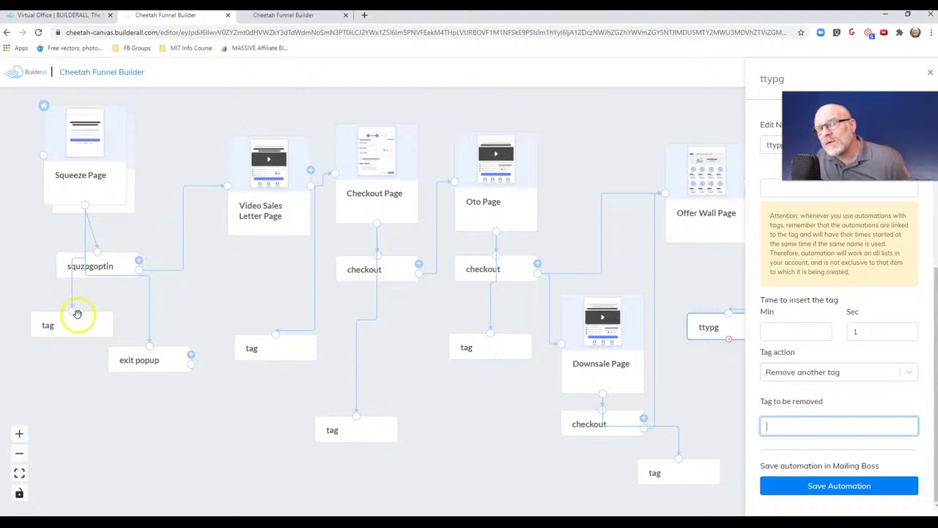
click(86, 331)
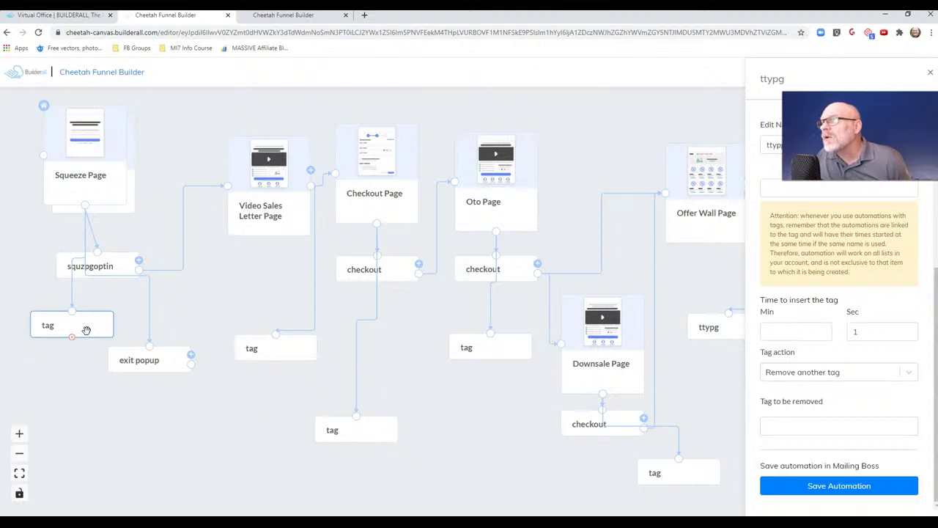
click(787, 427)
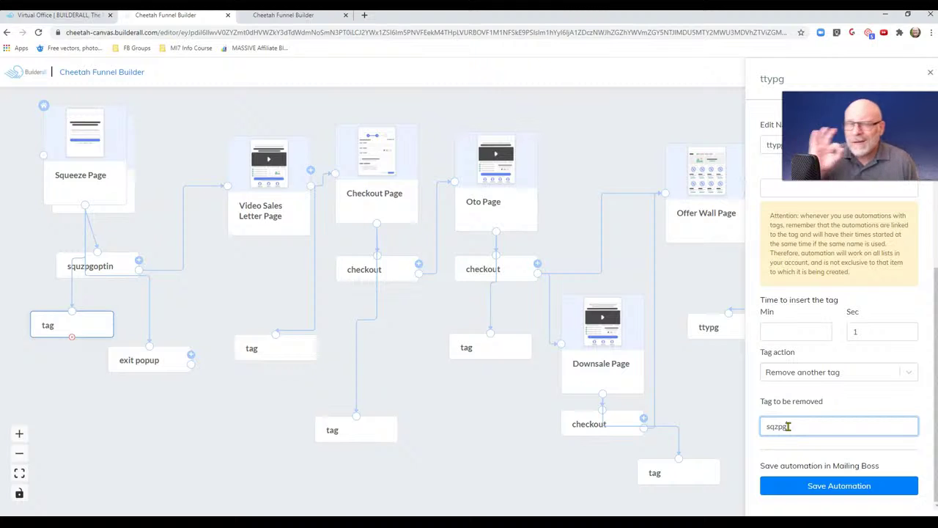
- Try to save the ttypg tag's automation in Mailing Boss, dismiss the message and close the tag settings
click(798, 484)
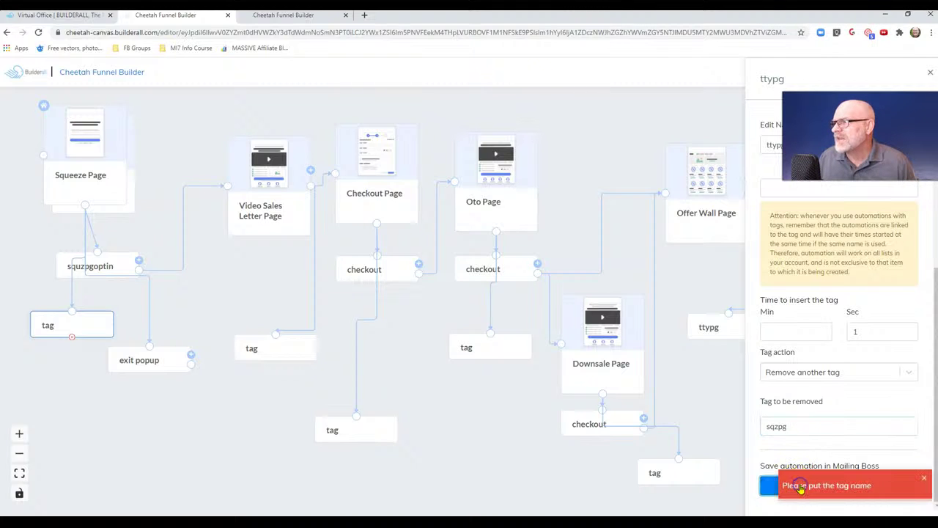
click(924, 478)
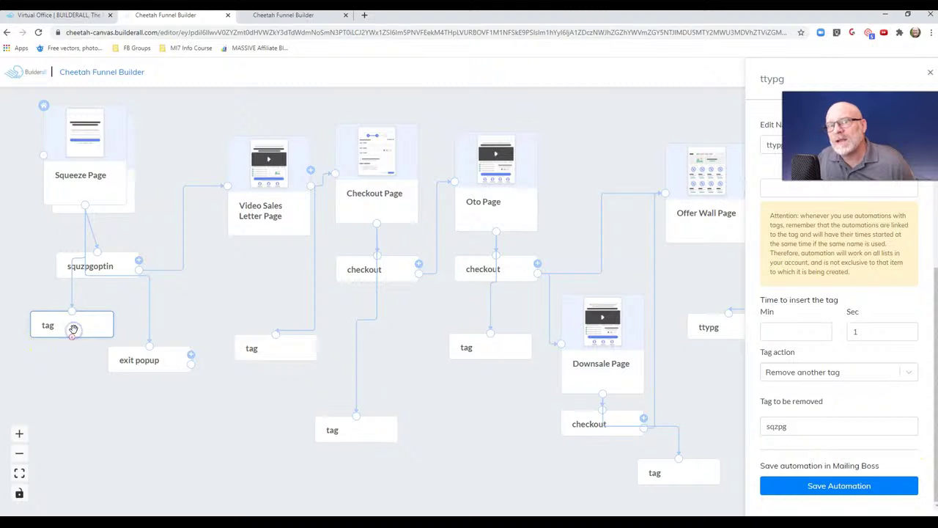
click(929, 69)
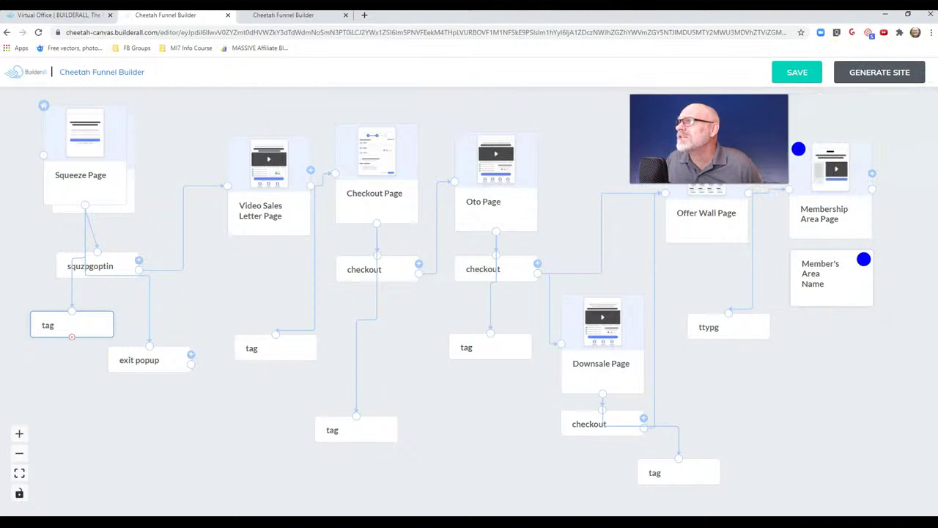
- Check the Squeeze Page tag's settings, then set the ttypg tag's tag to be removed to "tag"
click(98, 325)
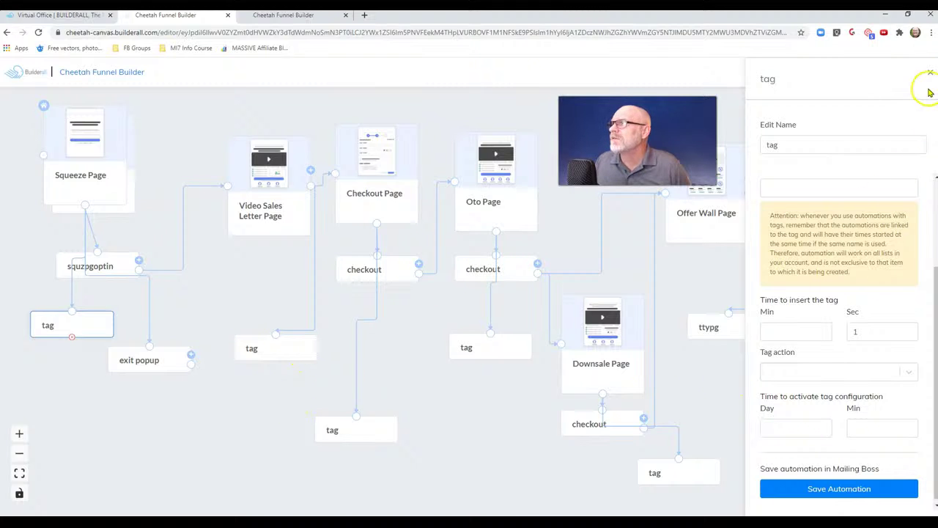
click(930, 72)
click(736, 330)
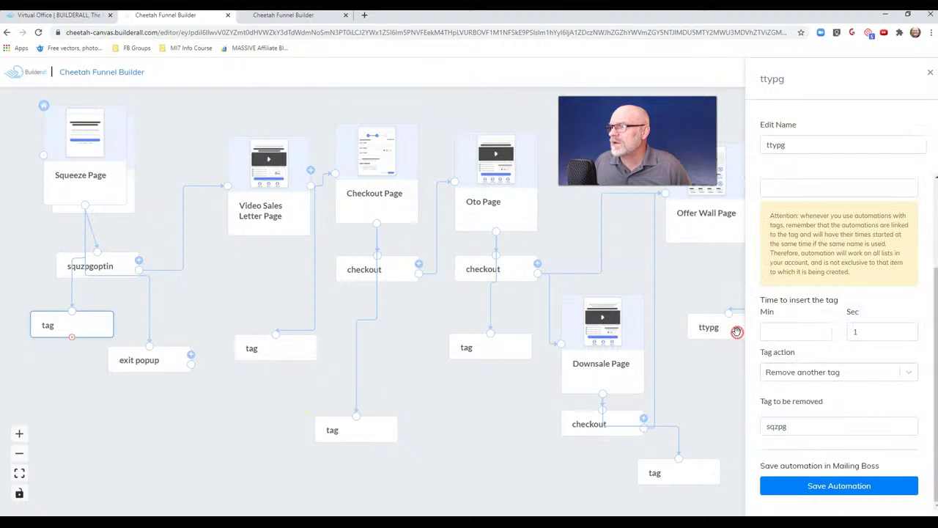
drag(796, 426, 741, 428)
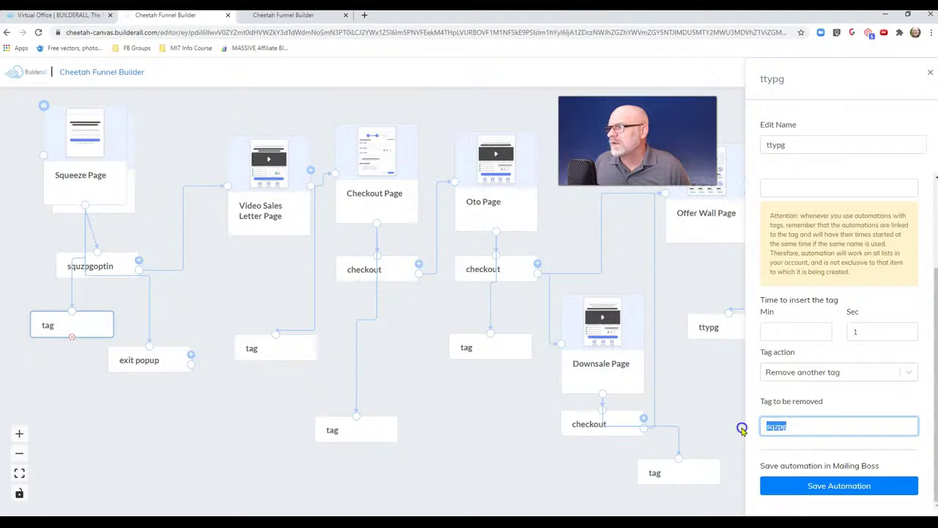
text(tag)
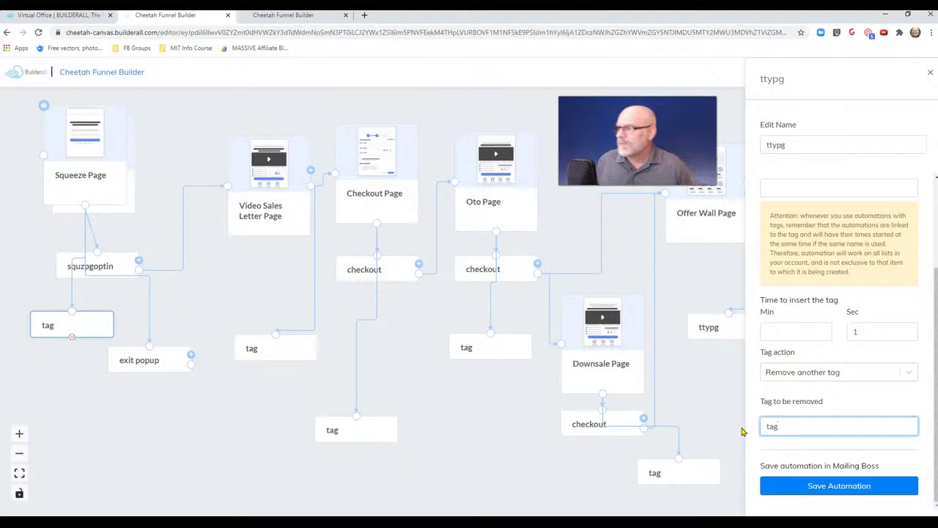
- Try to save the ttypg tag's changed automation in Mailing Boss and close the tag settings
click(788, 490)
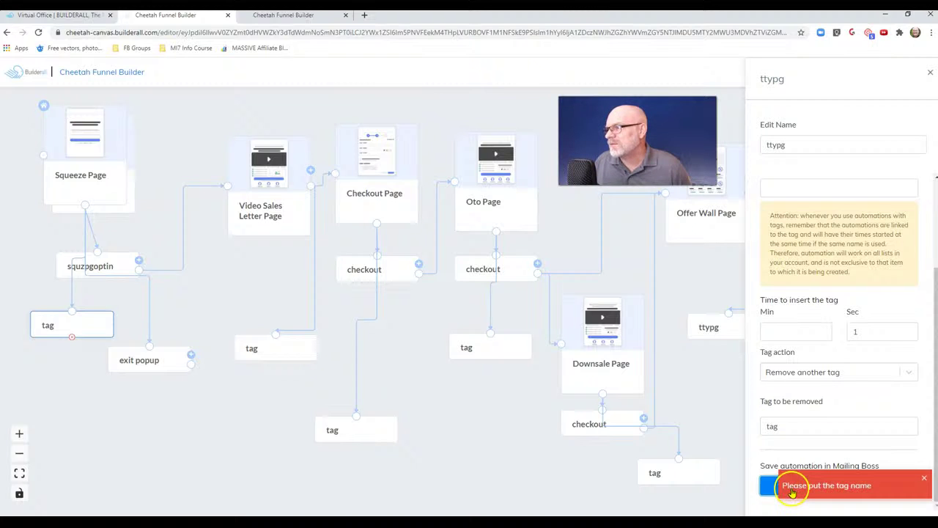
click(792, 428)
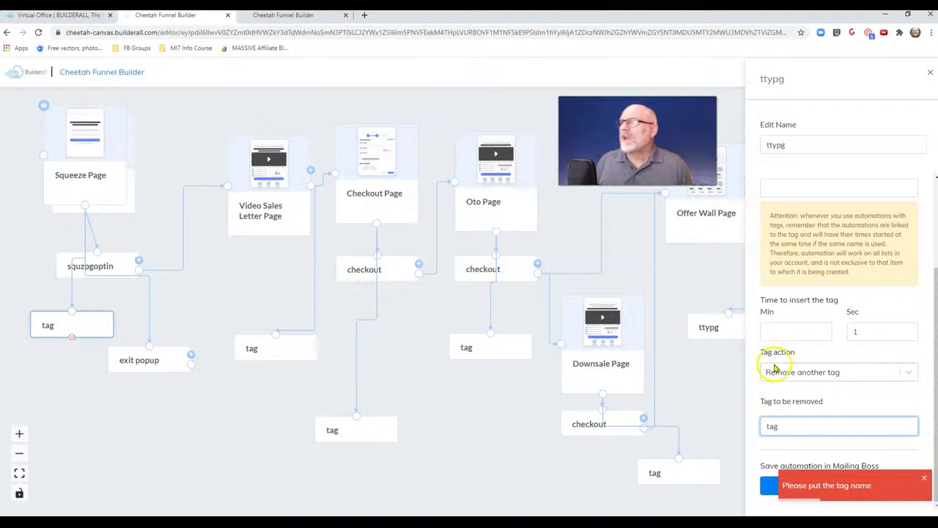
click(930, 73)
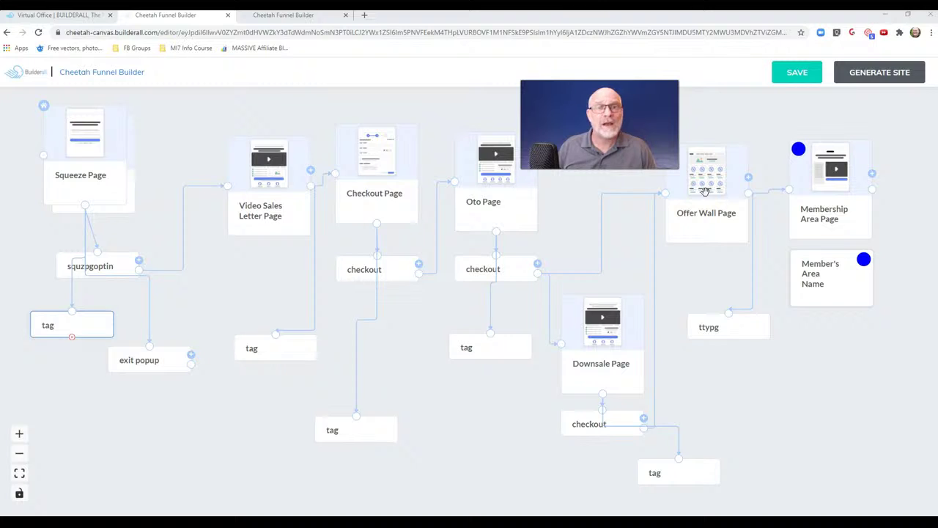
click(749, 325)
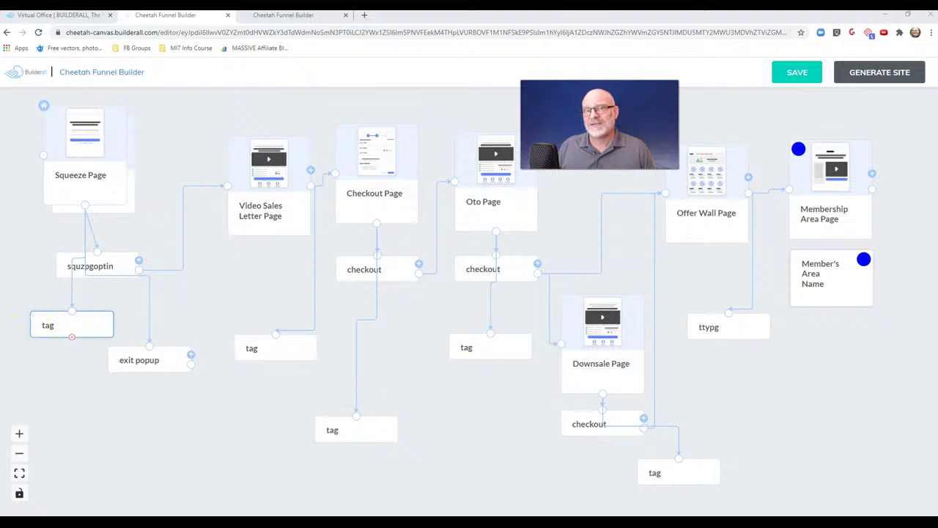
click(76, 321)
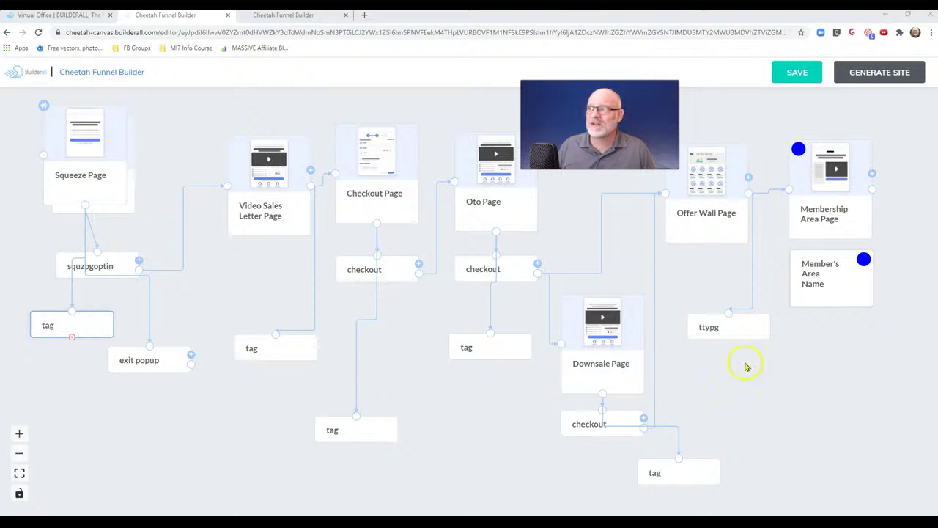
- Add a second tag to the Offer Wall Page and place it on the canvas below the ttypg tag
click(712, 227)
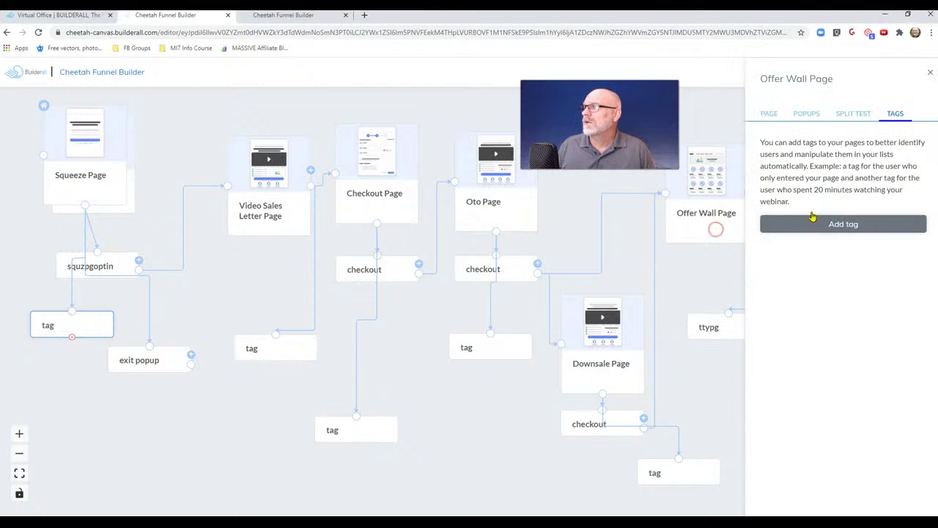
click(834, 227)
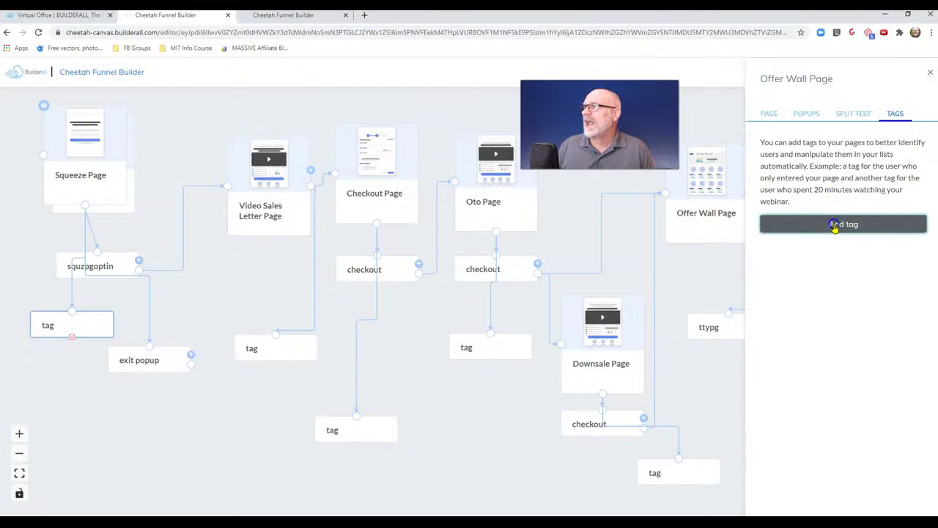
click(933, 73)
drag(806, 269, 726, 428)
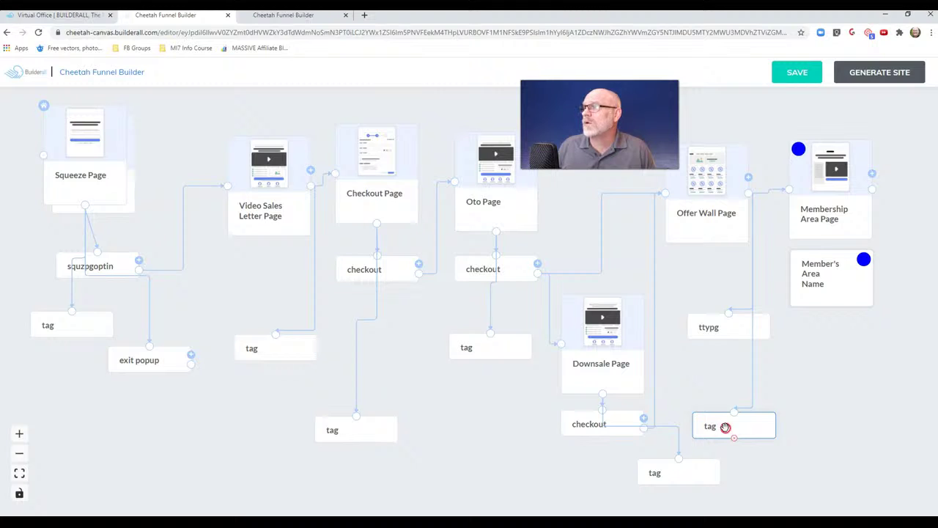
- Examine the tag action options available for the Offer Wall Page's second tag without choosing one, and close its settings
click(724, 426)
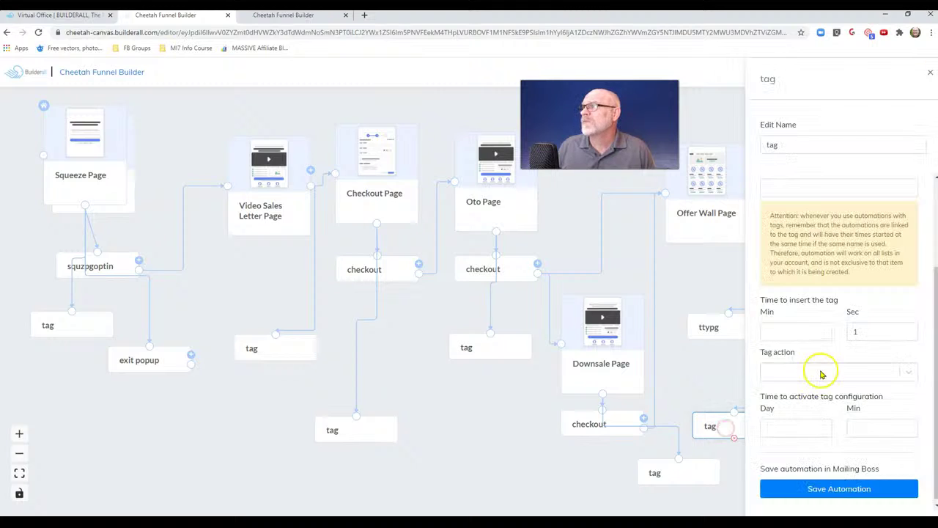
click(908, 369)
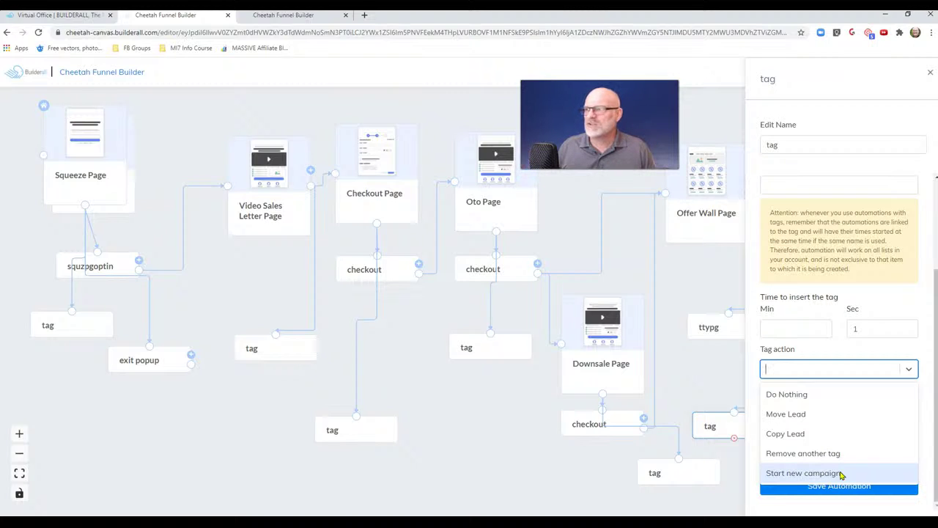
click(930, 73)
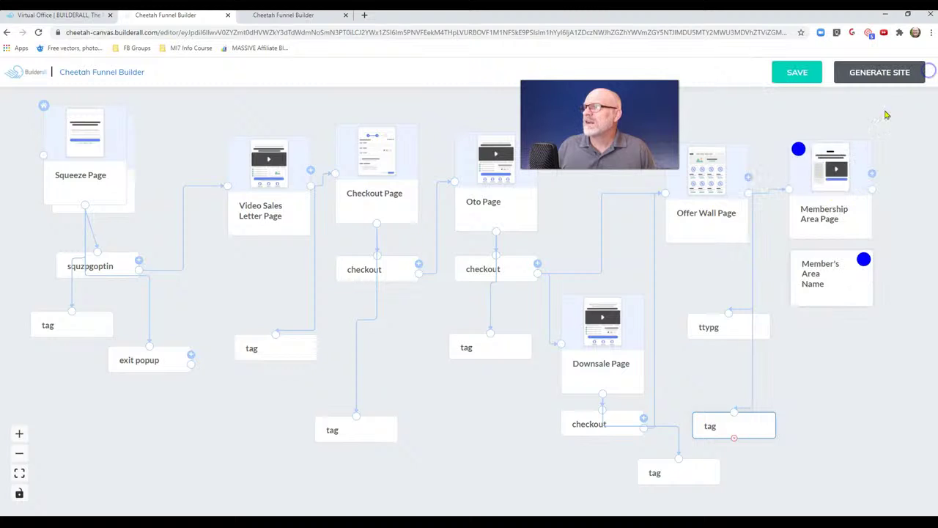
click(791, 402)
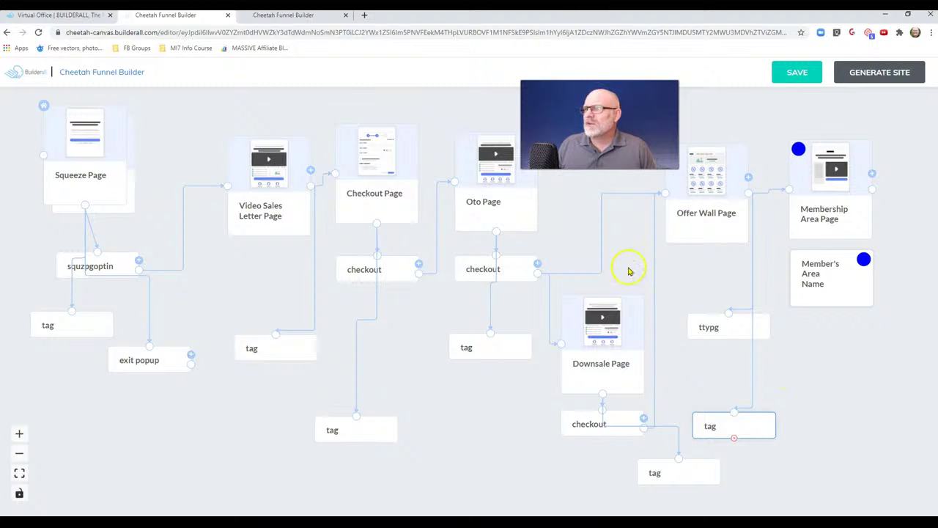
click(716, 327)
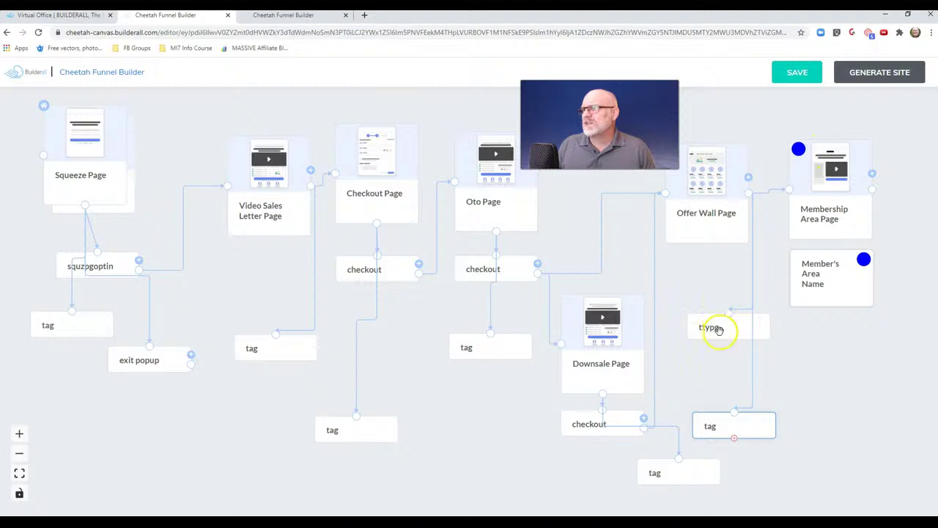
right_click(710, 428)
click(700, 426)
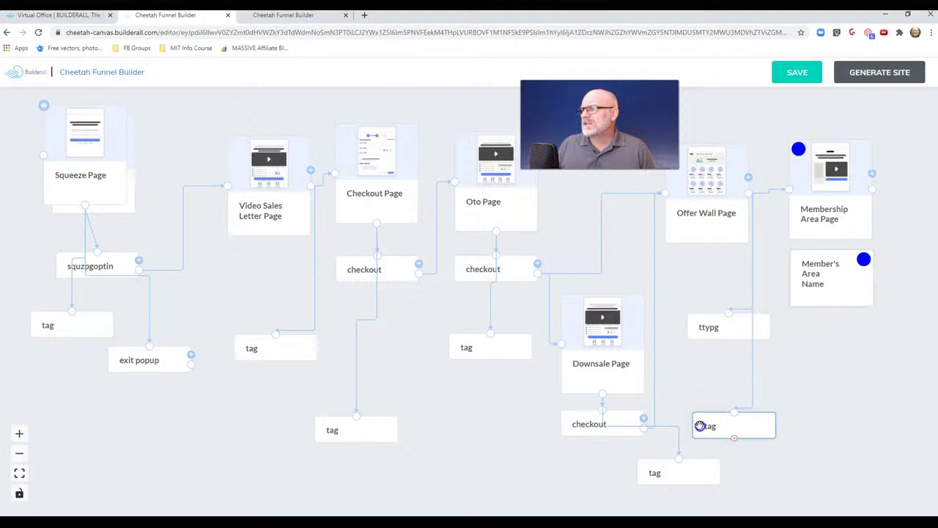
double_click(701, 426)
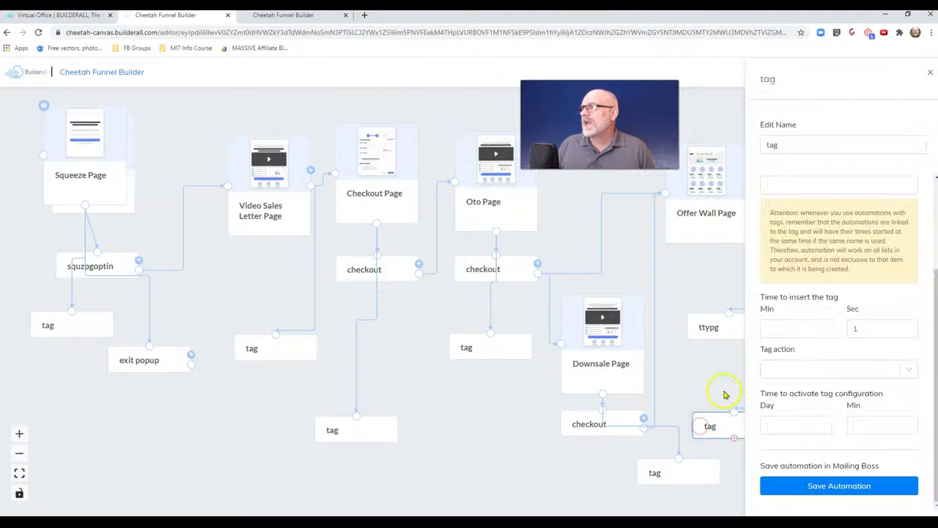
click(903, 377)
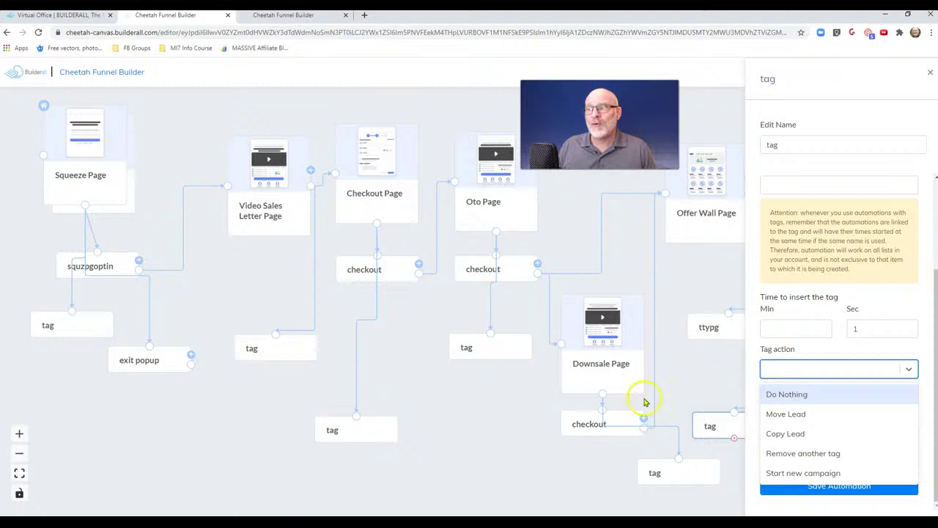
click(466, 448)
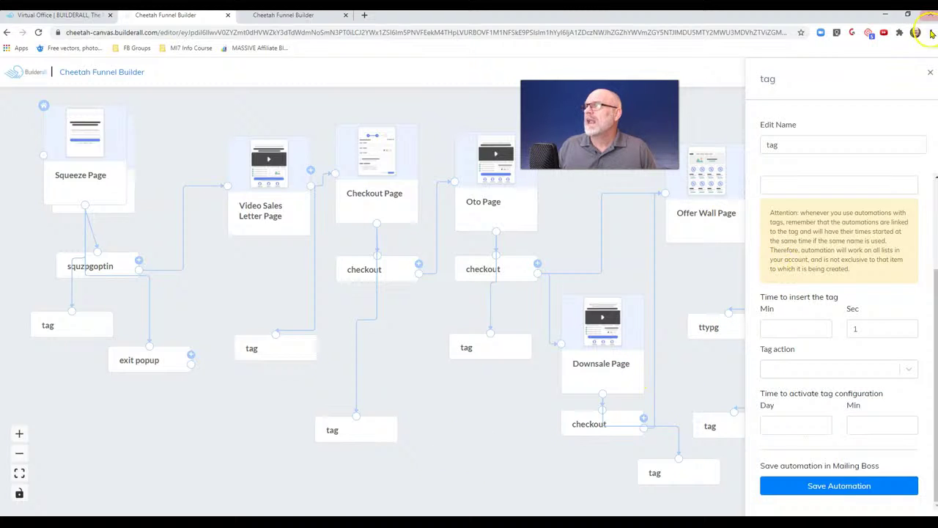
click(930, 72)
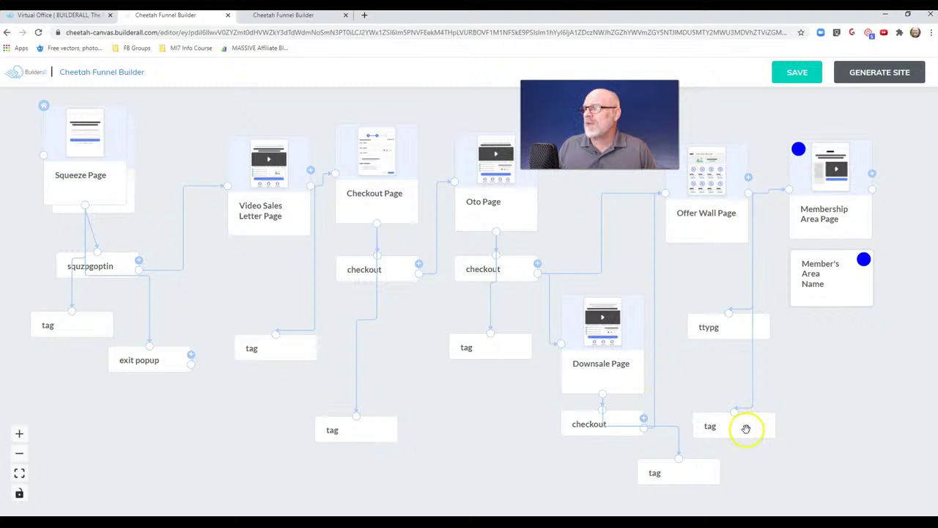
- Reposition the Offer Wall Page's second tag slightly up and to the right, away from the Downsale Page's tag
drag(746, 428, 788, 416)
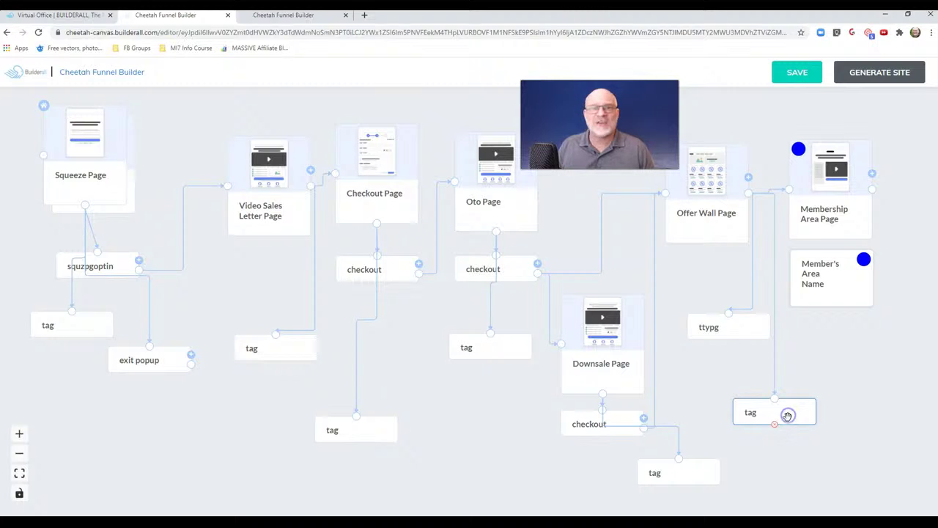